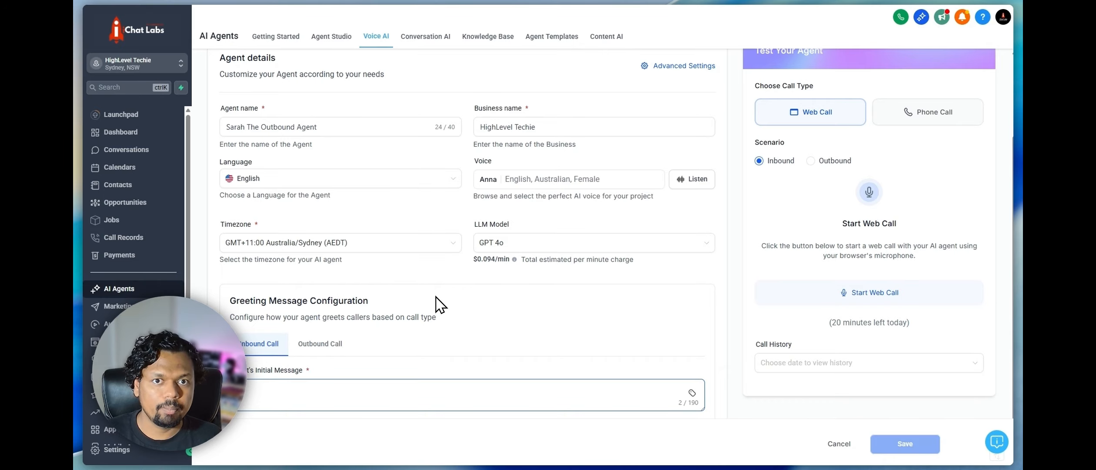
- Open the agent's advanced settings, expand Call Settings, and read the Maximum Call Time option and its allowed limit
scroll(439, 304, up, 2)
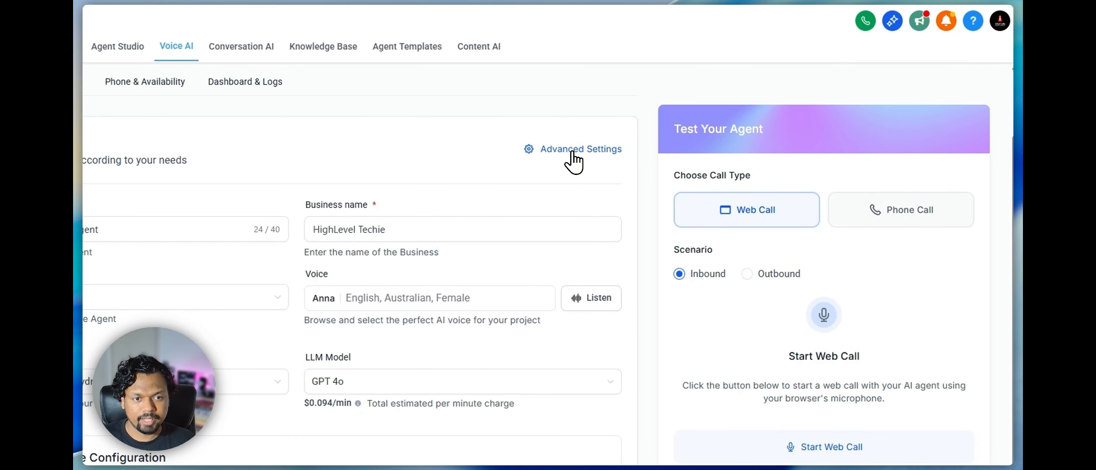
click(572, 152)
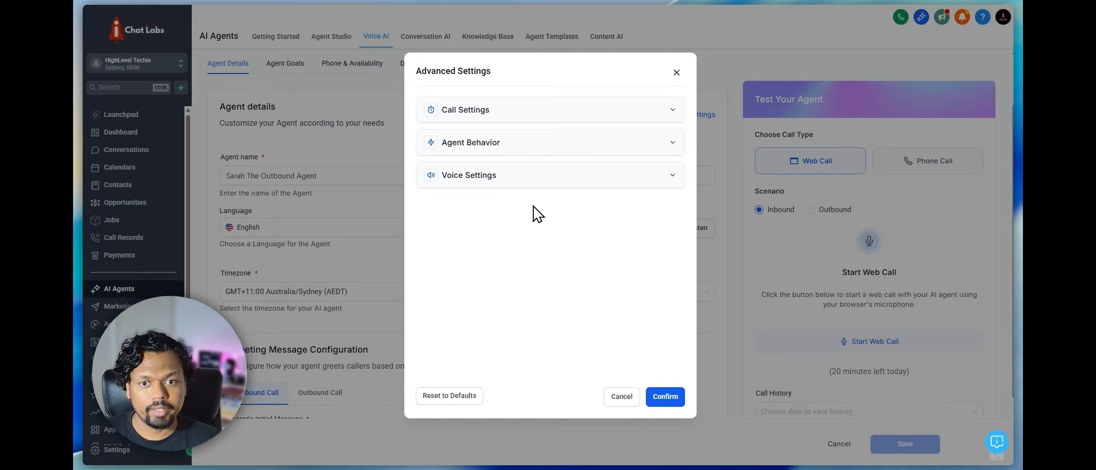
click(534, 114)
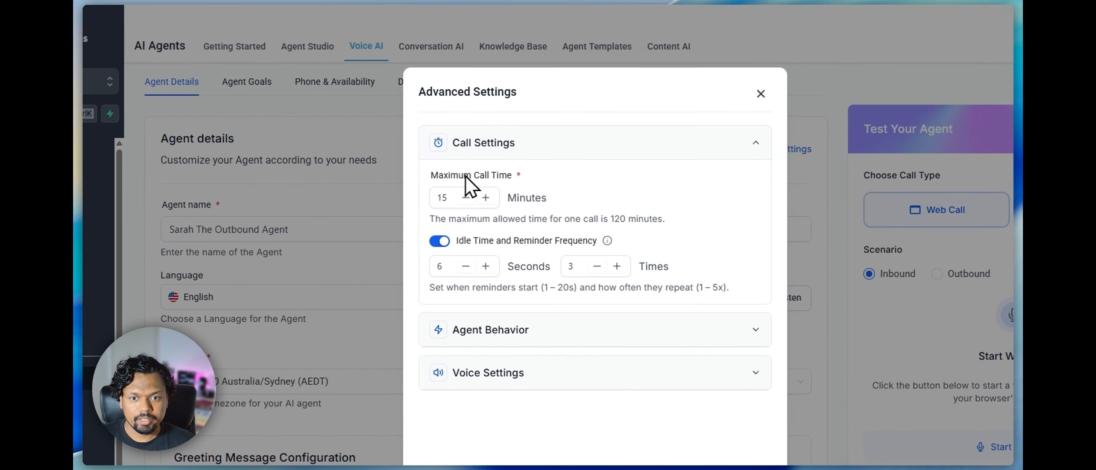
drag(431, 175, 522, 176)
click(586, 170)
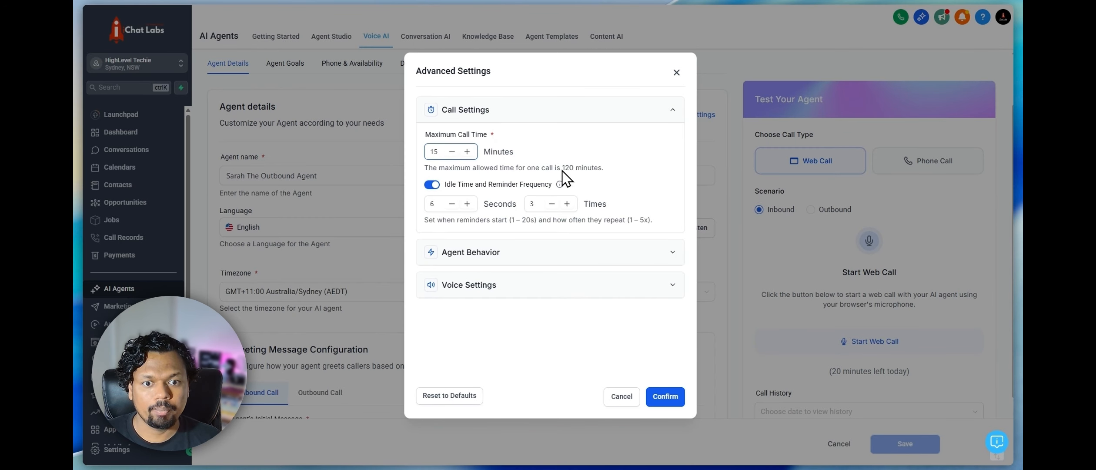
drag(555, 168, 603, 169)
click(619, 165)
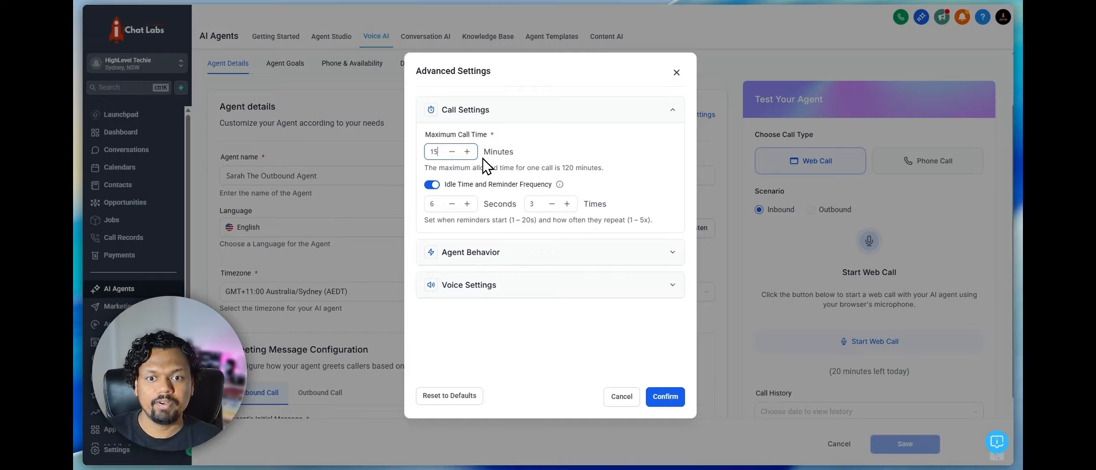
- Set the maximum call time to 120 minutes
click(467, 152)
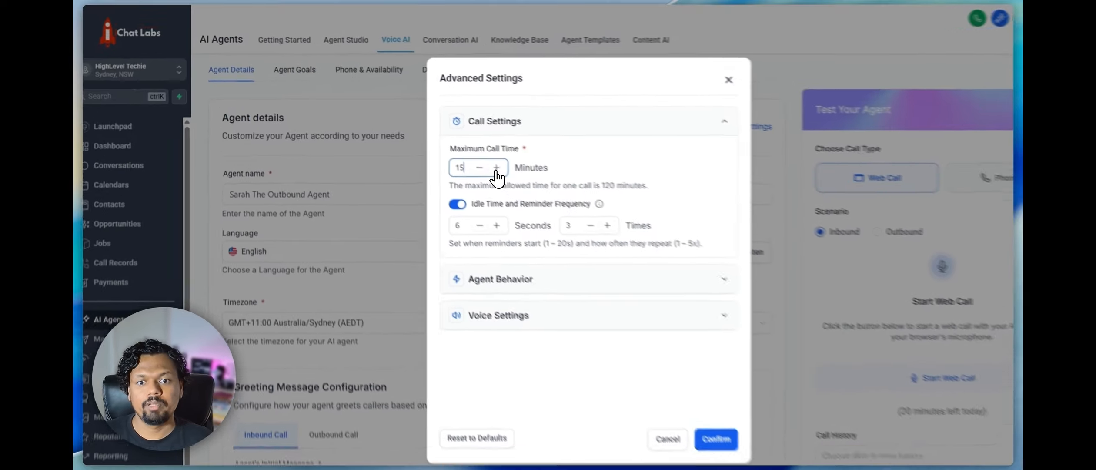
click(531, 198)
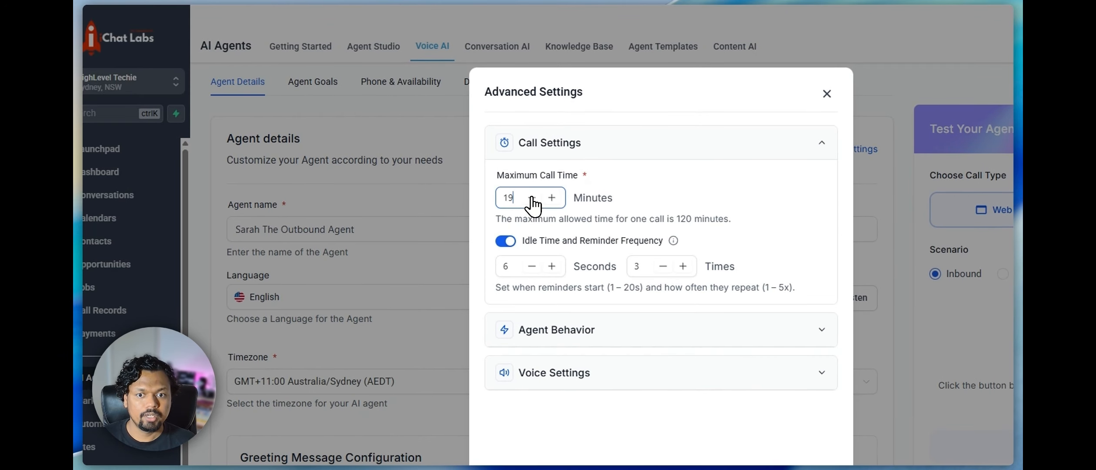
click(531, 198)
click(531, 198)
click(532, 198)
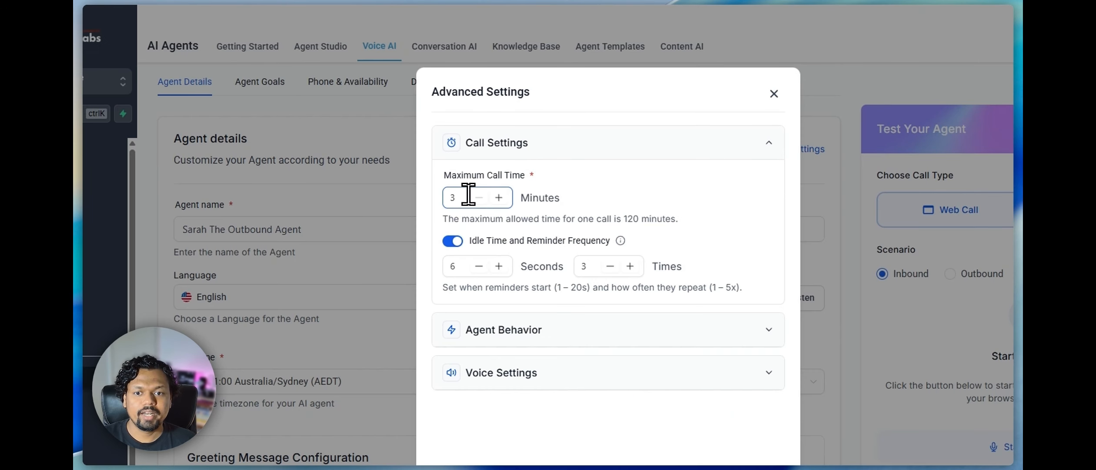
drag(466, 196, 452, 196)
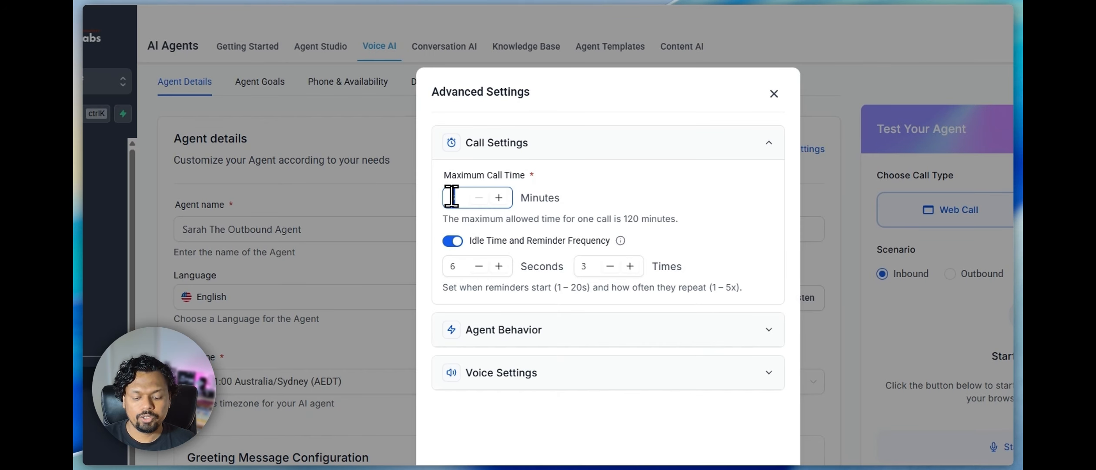
text(120)
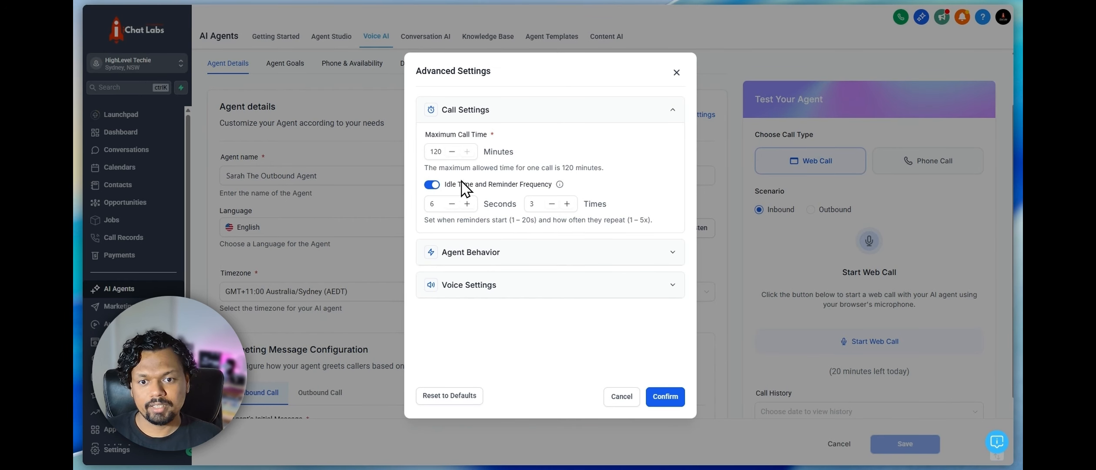
- Examine the Idle Time and Reminder Frequency option, including its explanation and its seconds value
drag(444, 185, 560, 185)
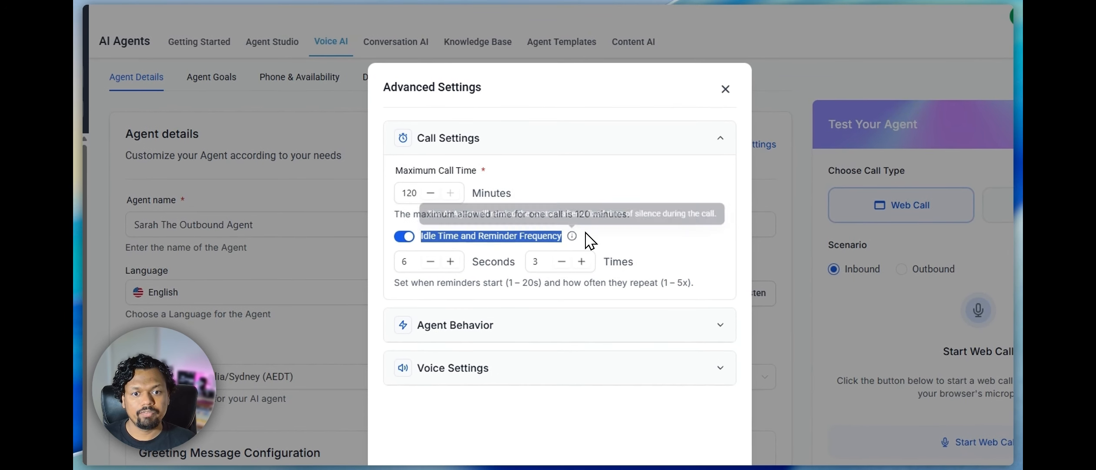
click(587, 231)
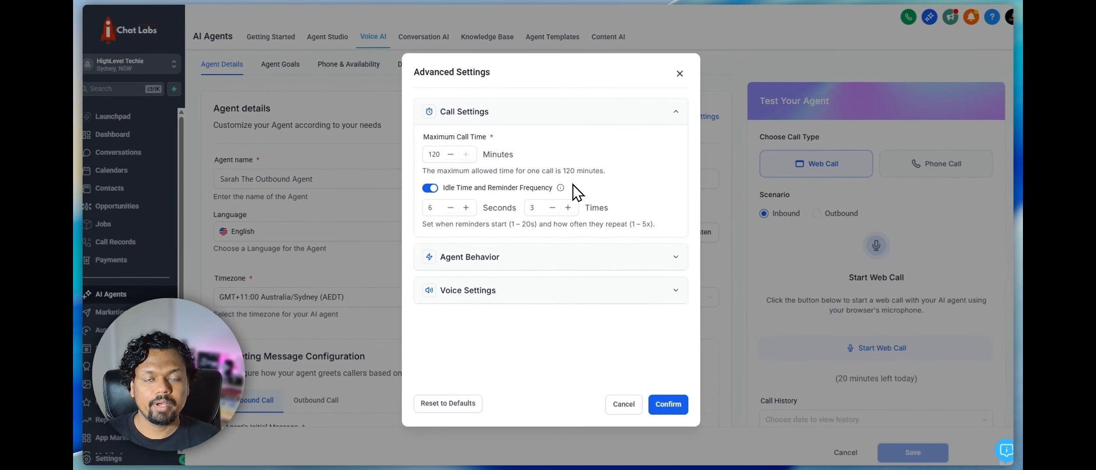
mouse_move(560, 185)
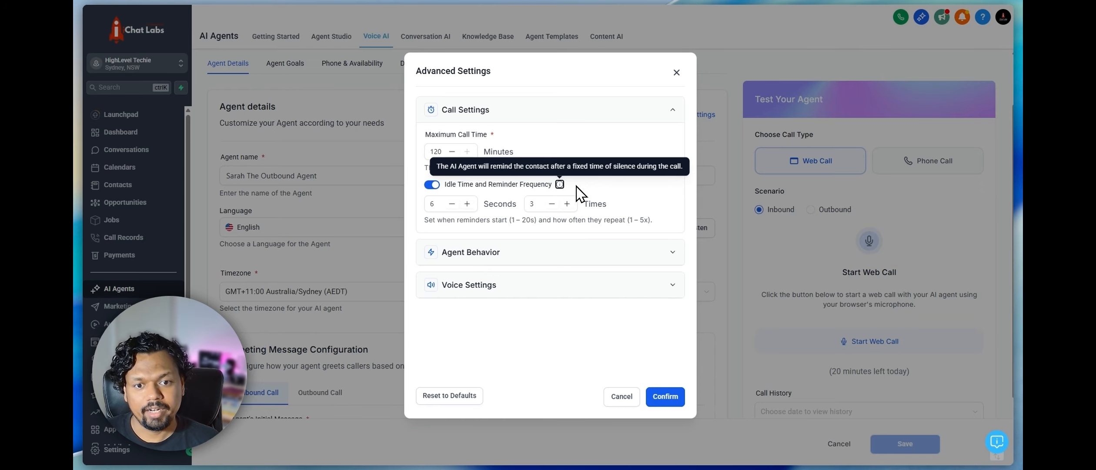
click(437, 205)
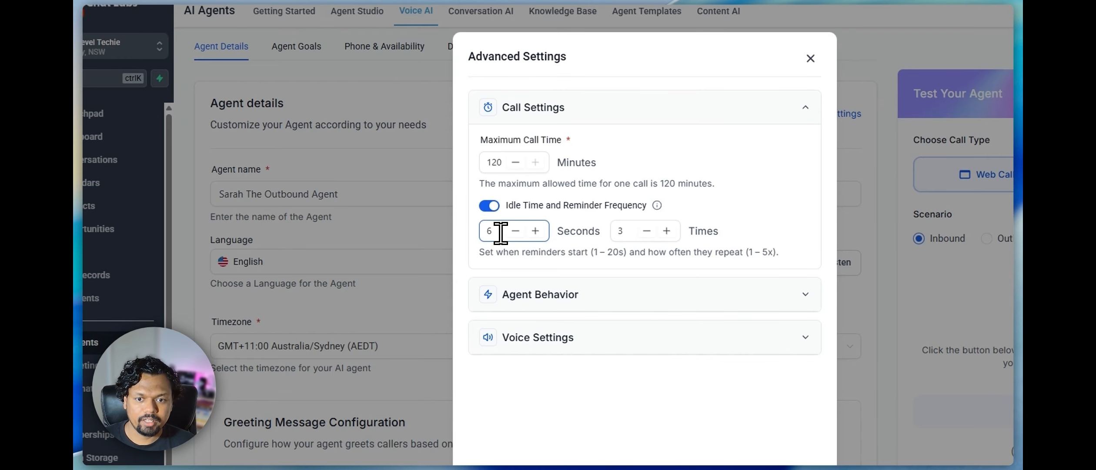
click(571, 230)
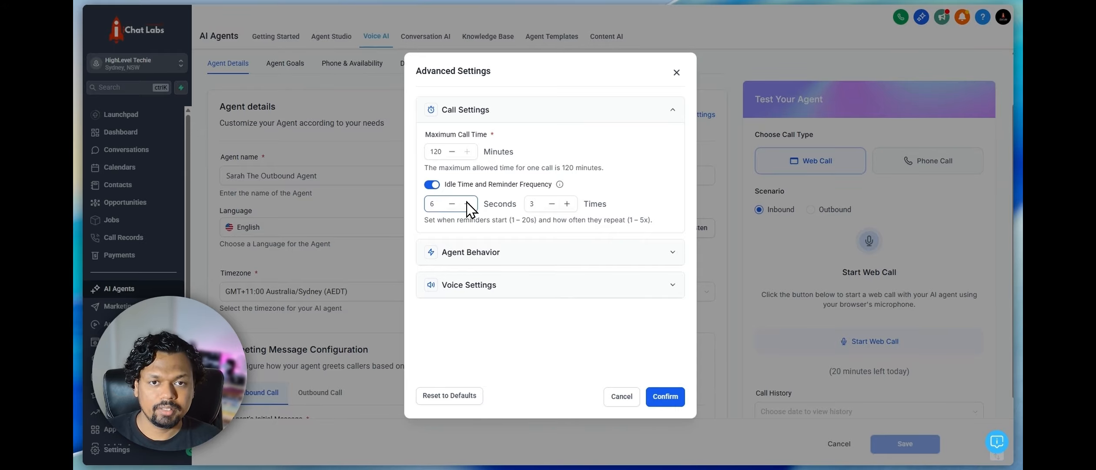
- Lower the idle time before reminders start to 1 second
click(452, 205)
click(453, 204)
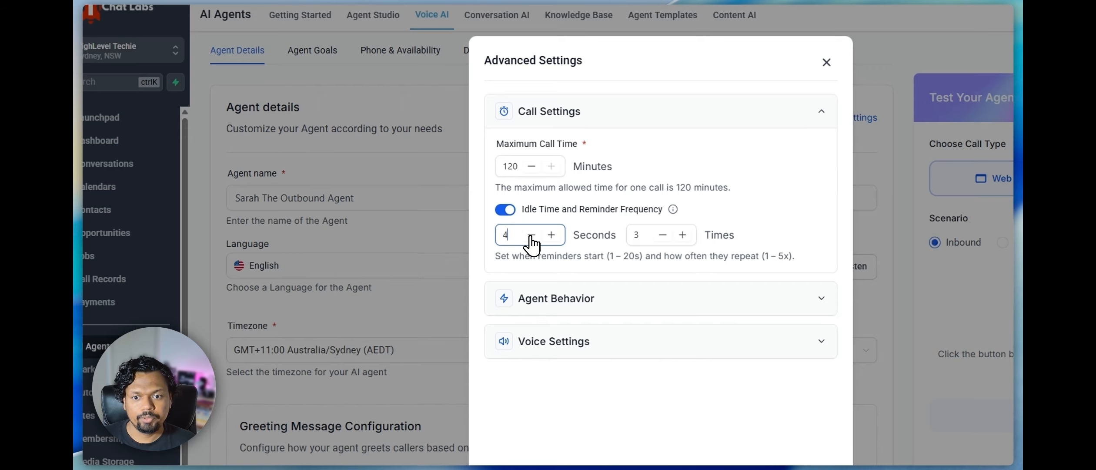
click(531, 236)
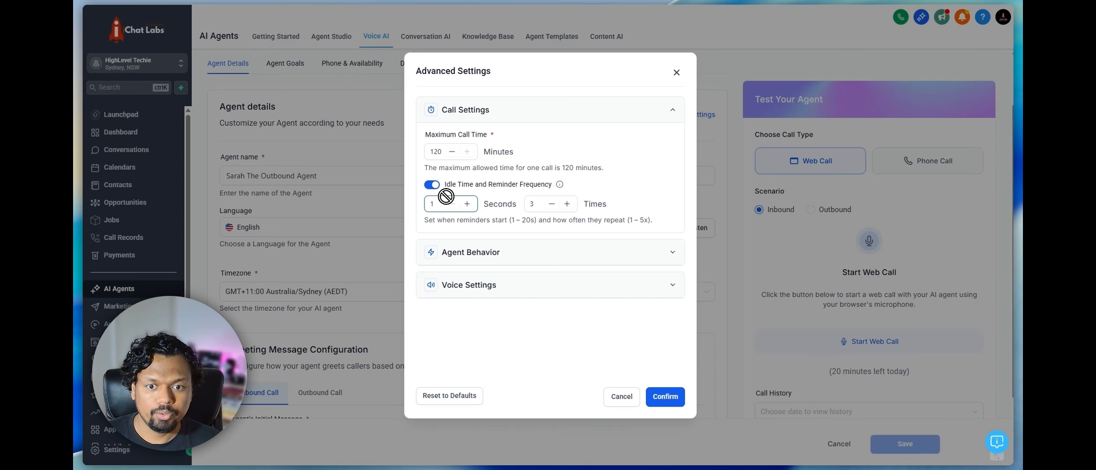
- Raise the idle time before reminders start to 20 seconds
click(467, 204)
click(468, 204)
click(468, 205)
click(468, 204)
click(467, 204)
click(468, 204)
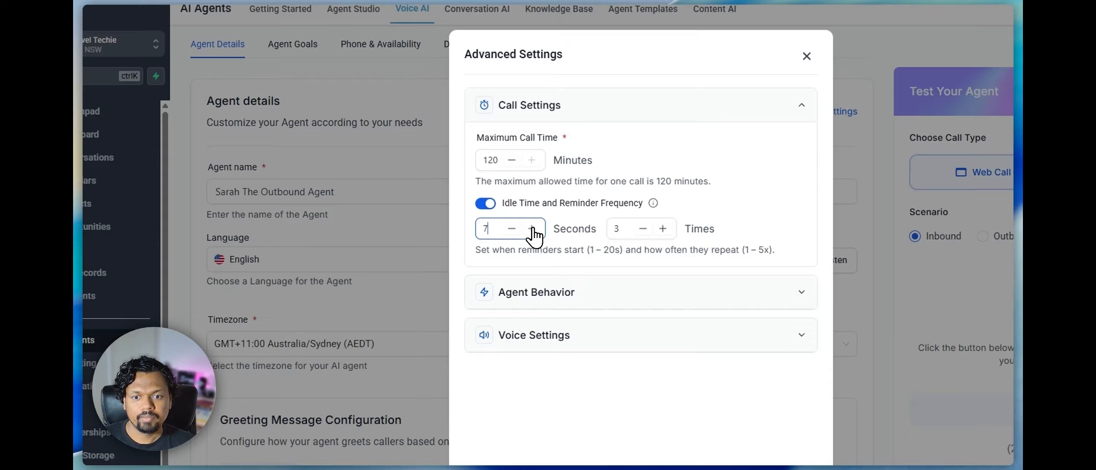
click(532, 228)
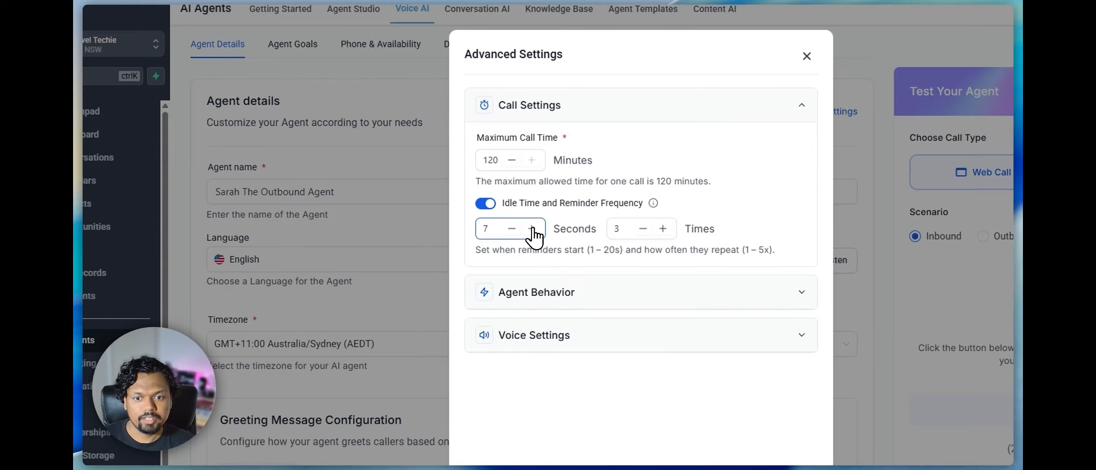
click(531, 228)
click(531, 228)
click(532, 228)
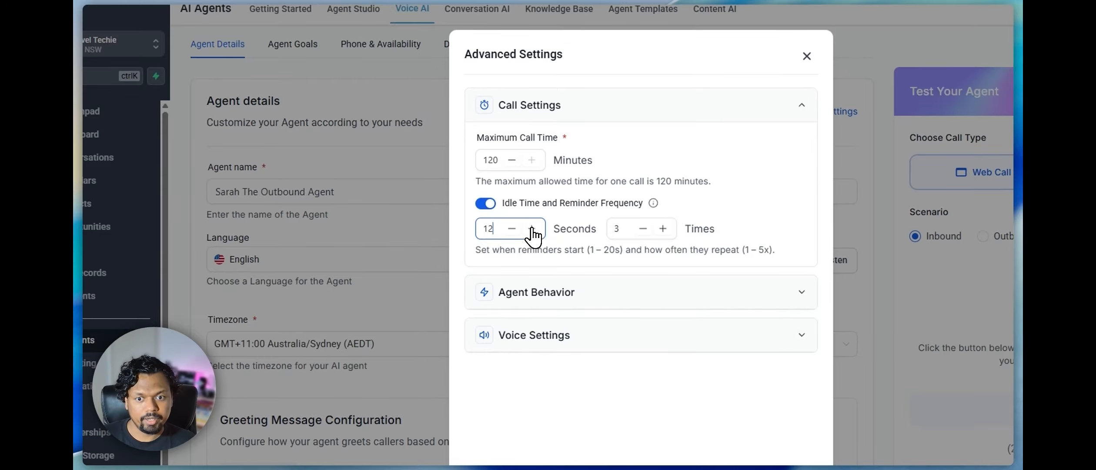
click(531, 229)
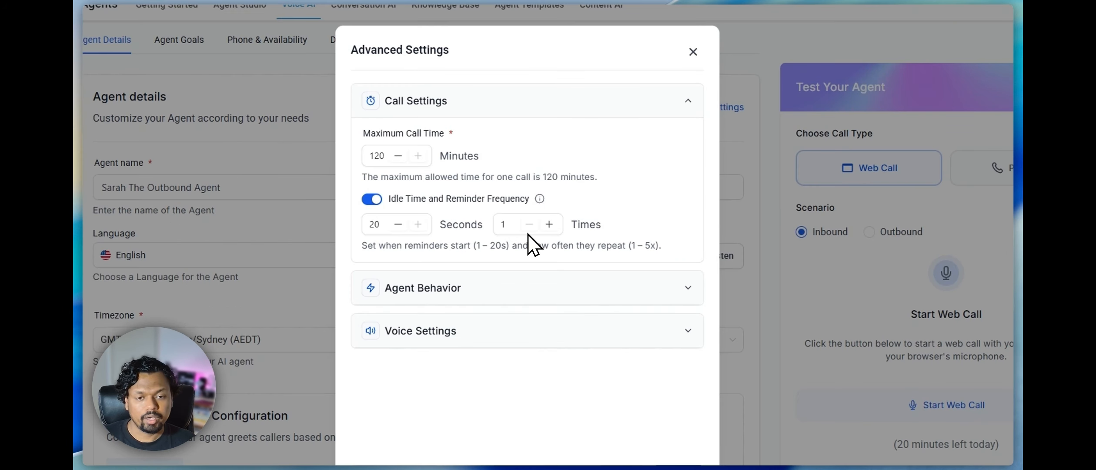
- Set idle reminders to repeat 5 times and start after 3 seconds, and confirm the advanced settings
click(550, 224)
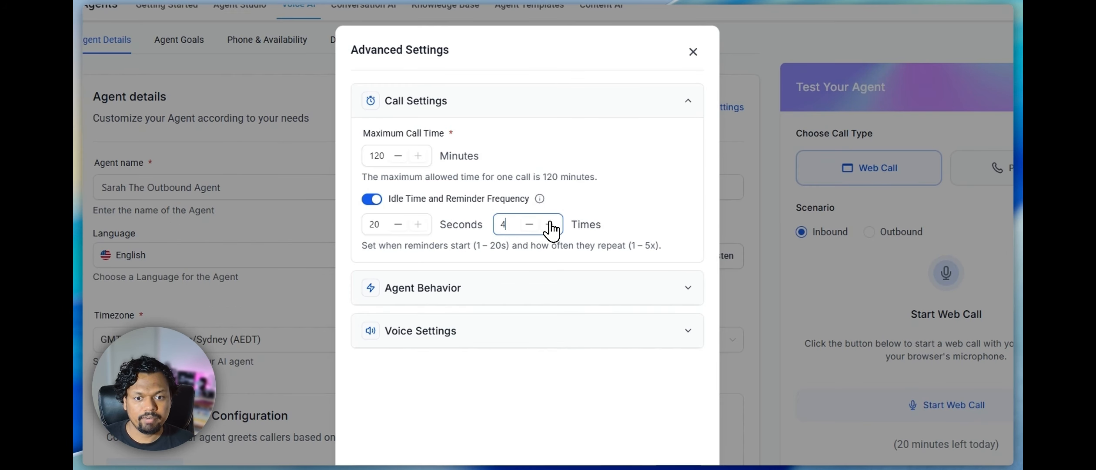
click(550, 224)
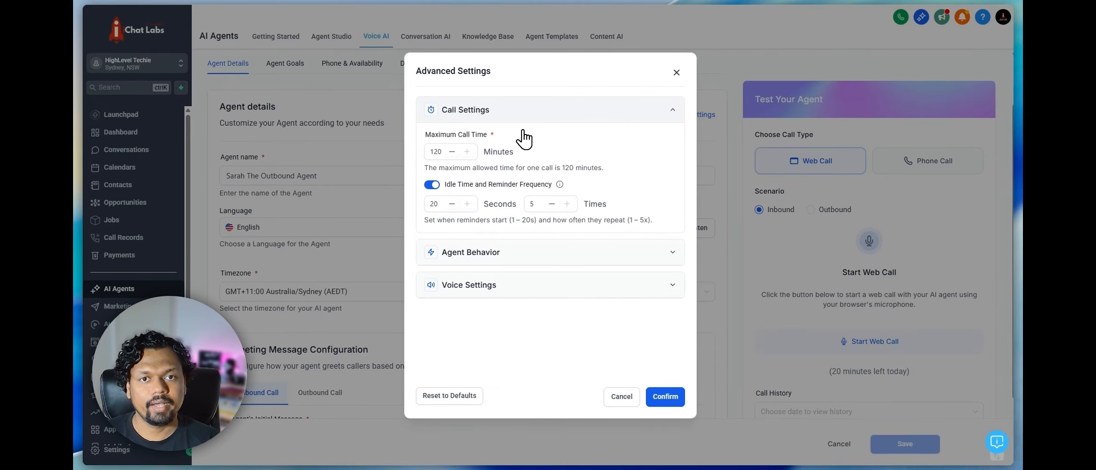
double_click(435, 204)
text(3)
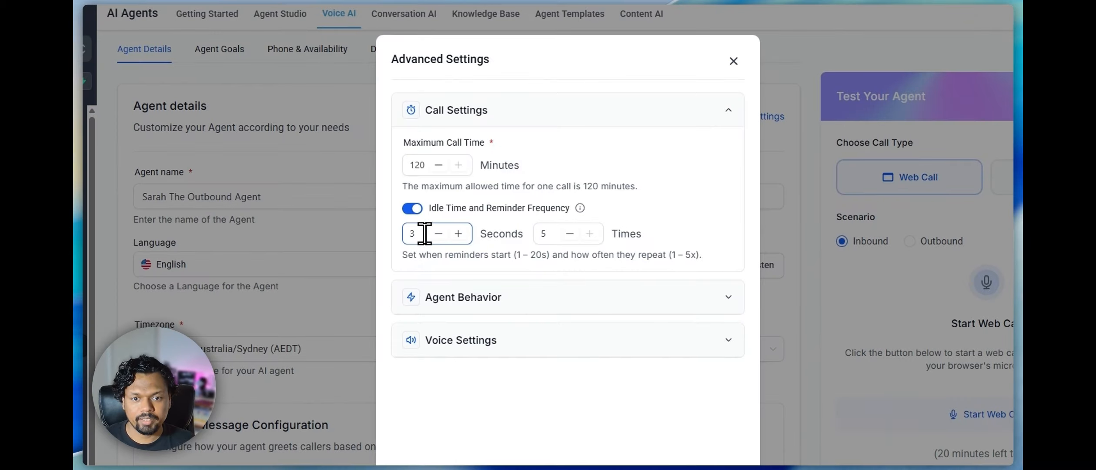
click(558, 231)
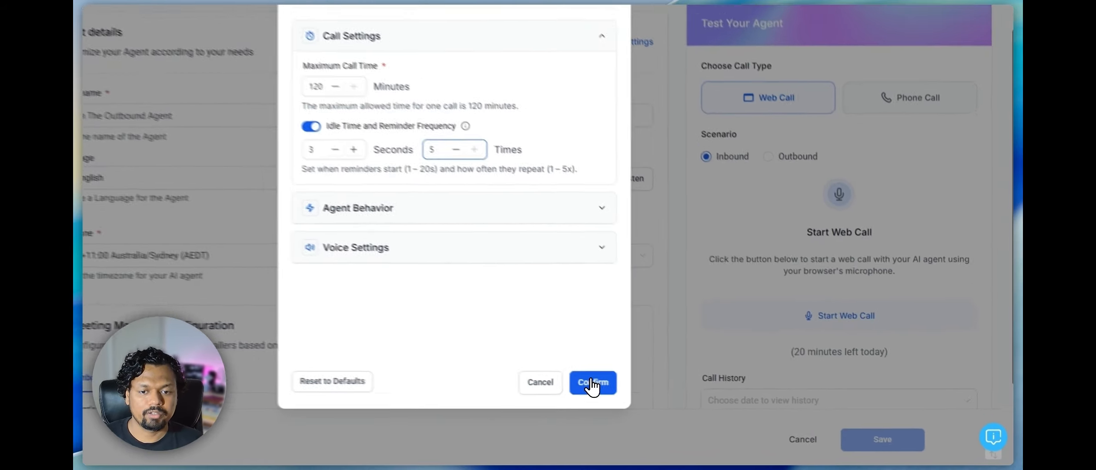
click(670, 393)
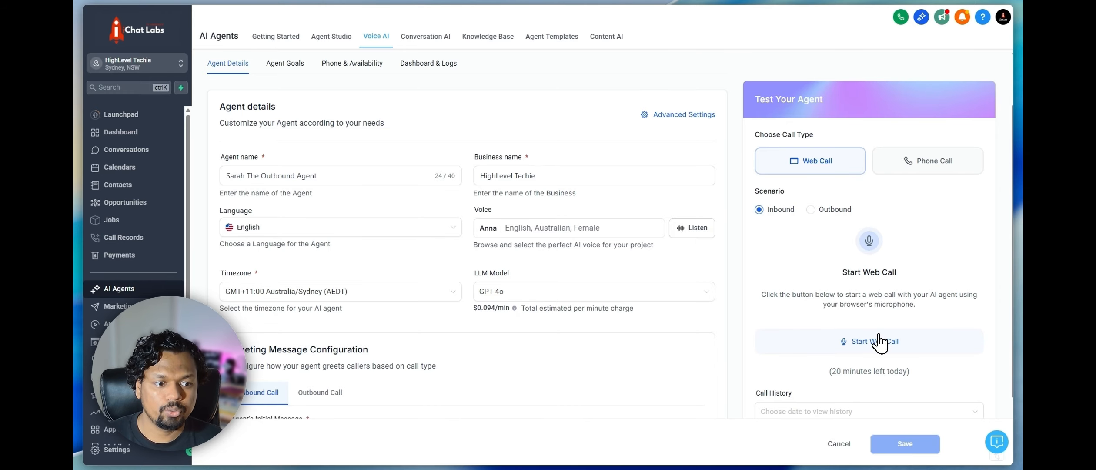
- Run an inbound web test call with the agent, let it go through the silence reminders, and end the call
click(880, 340)
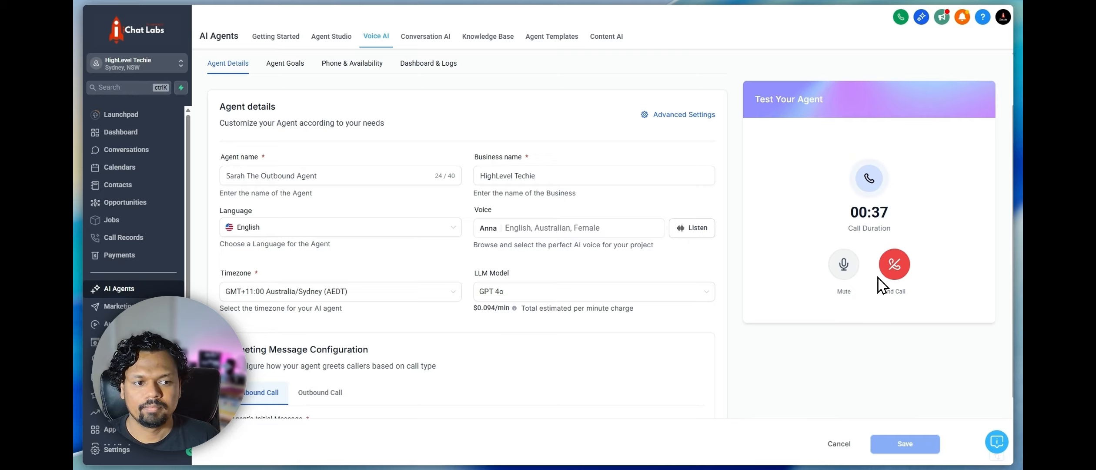
click(895, 267)
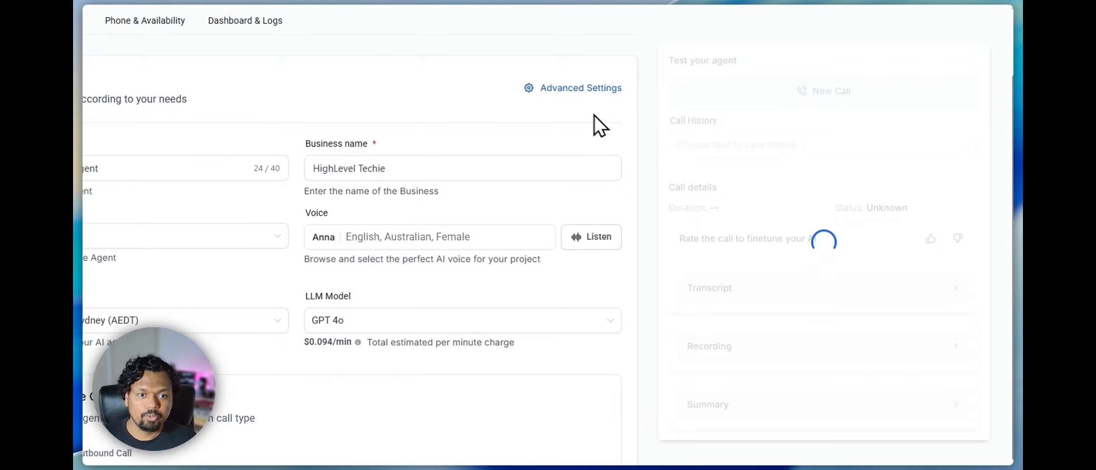
- Reopen the advanced settings, collapse Call Settings, expand Agent Behavior, and read the explanation of Response Speed
click(579, 88)
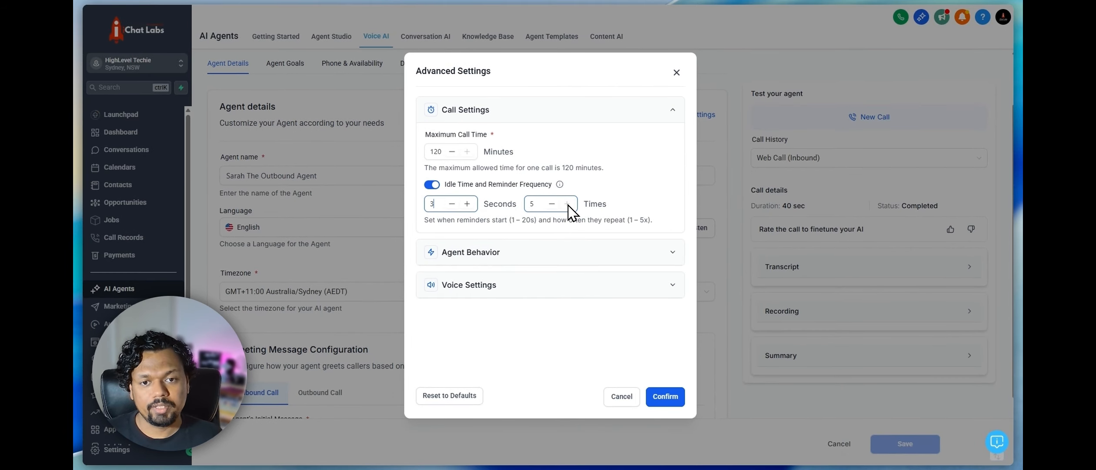
click(621, 110)
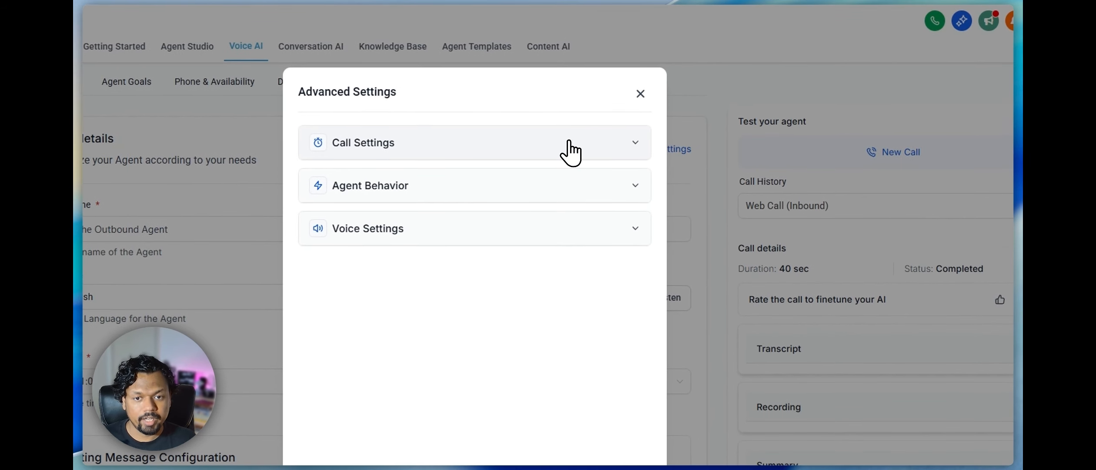
click(468, 190)
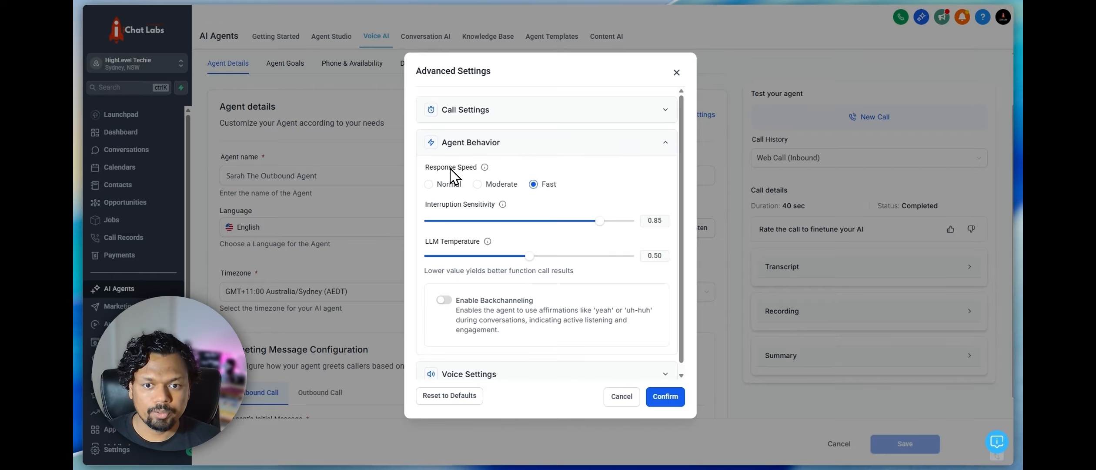
mouse_move(485, 167)
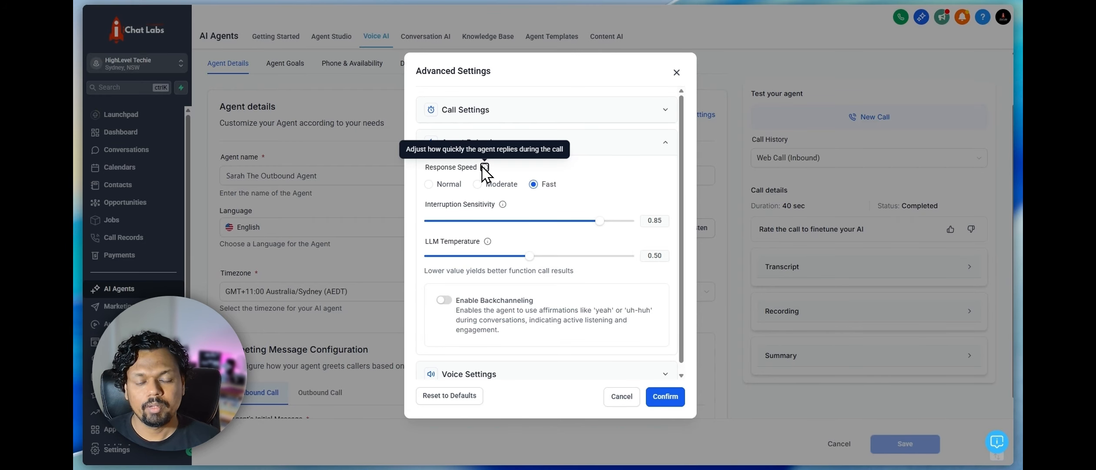
- Try the Normal and Moderate response speeds for the agent, and select Fast again
click(428, 184)
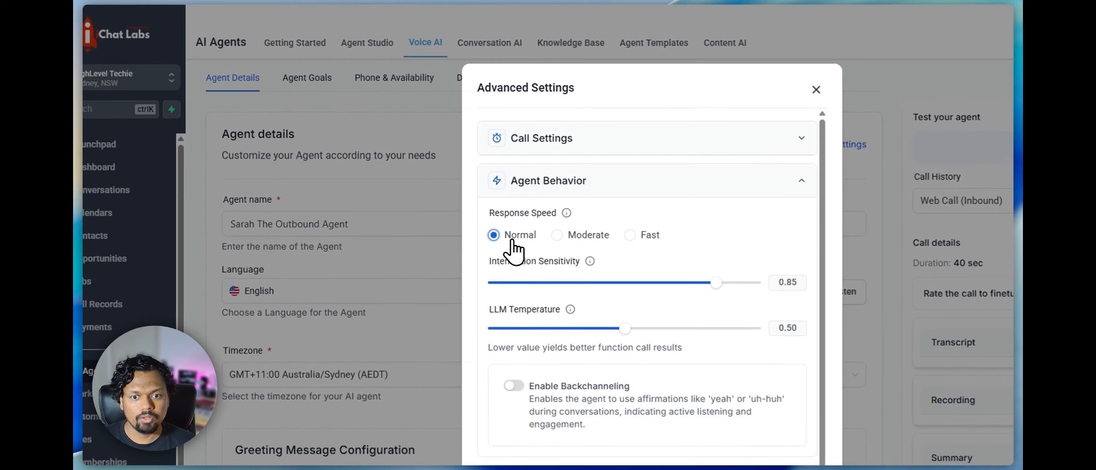
click(477, 184)
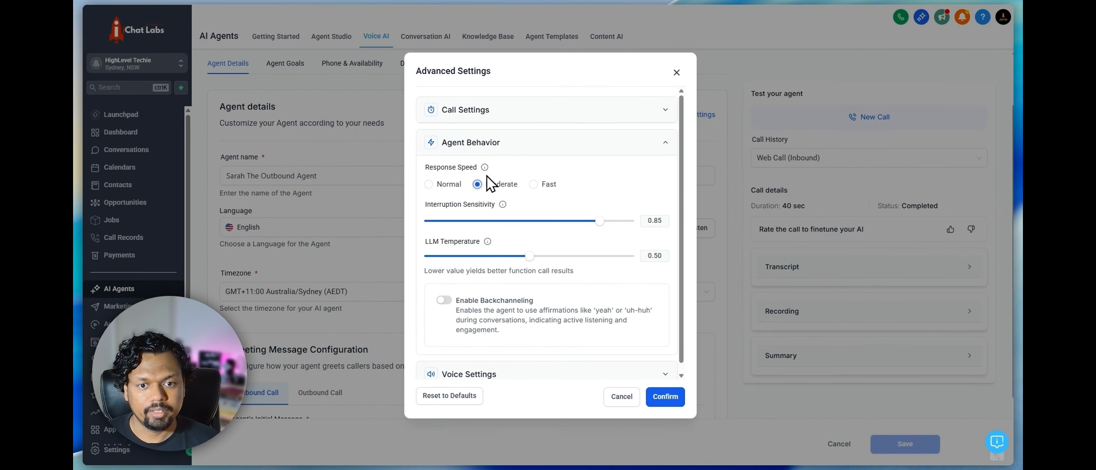
click(534, 184)
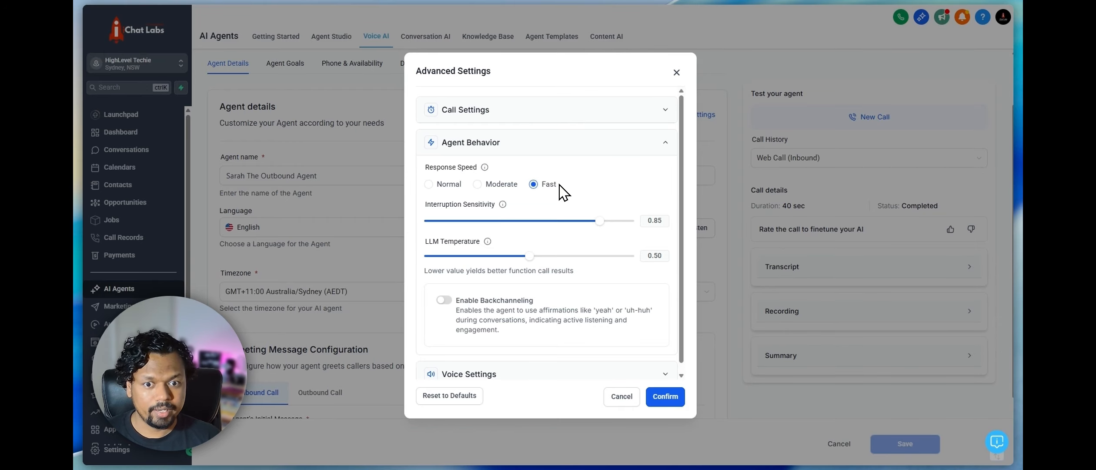
- Switch between the Normal and Moderate response speeds, settle on Normal, and confirm the advanced settings
click(447, 185)
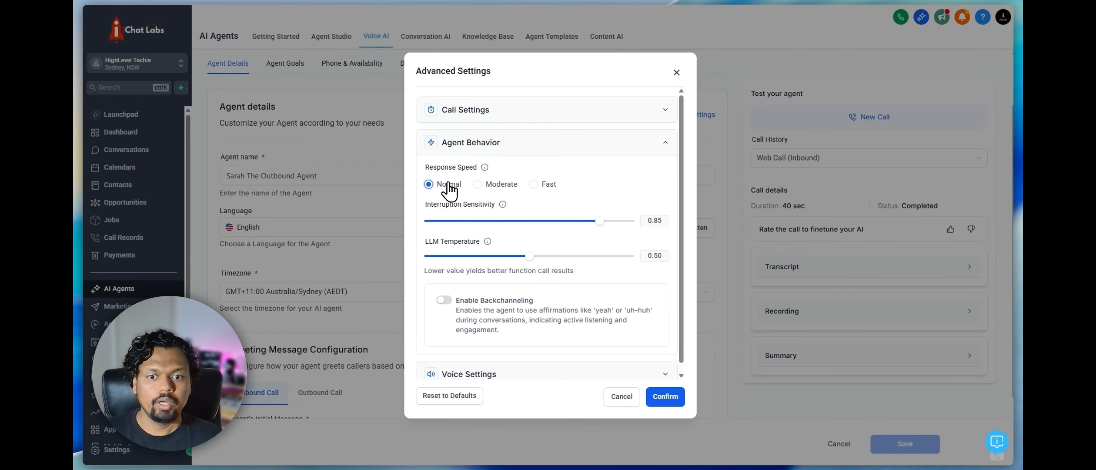
click(477, 184)
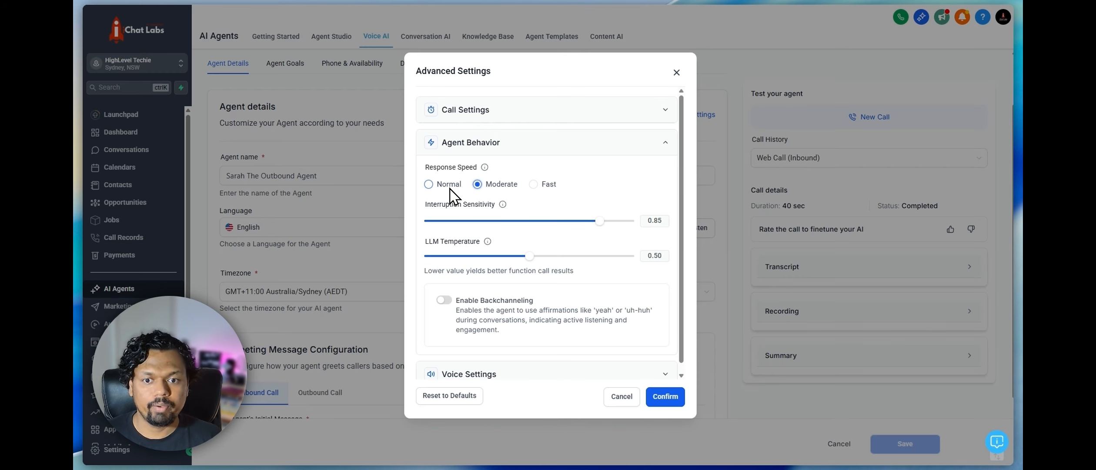
click(428, 185)
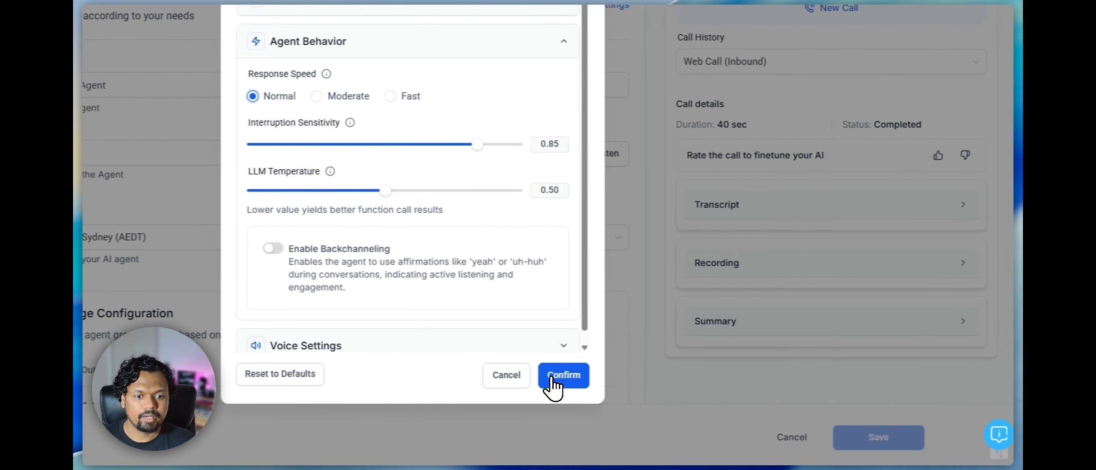
click(552, 379)
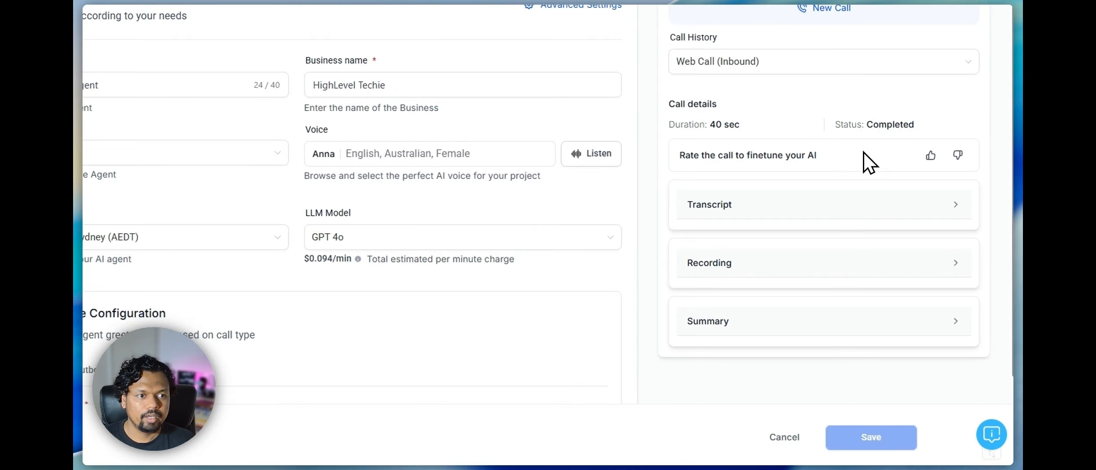
- Run an inbound web test call with the agent at the Normal response speed, and end the call
scroll(864, 159, up, 2)
click(847, 61)
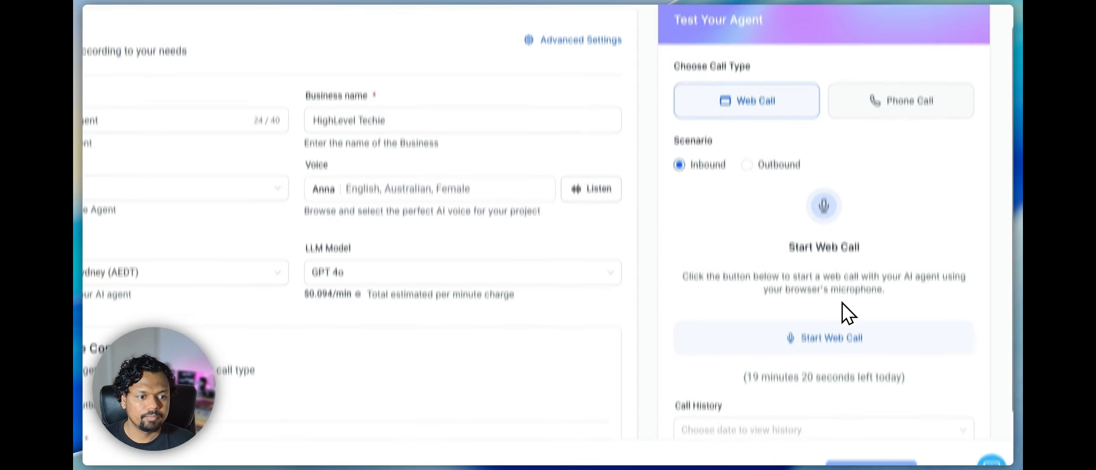
scroll(845, 310, down, 2)
click(766, 307)
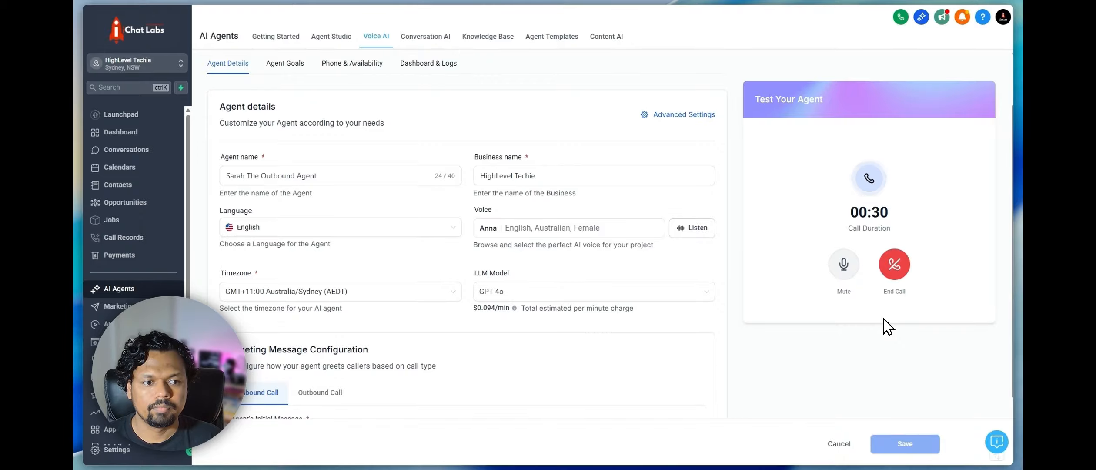
click(894, 264)
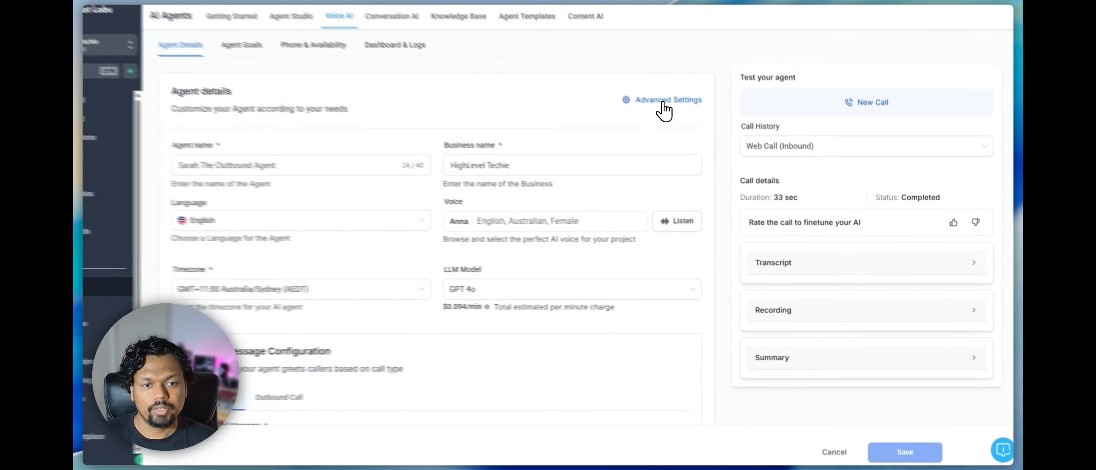
- Set the agent's response speed to Moderate in the advanced settings and confirm
click(680, 121)
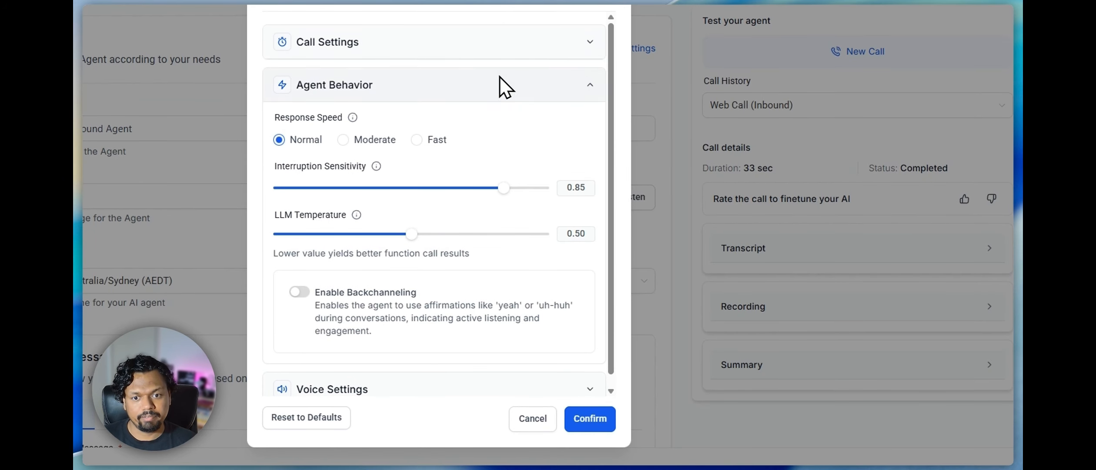
click(343, 140)
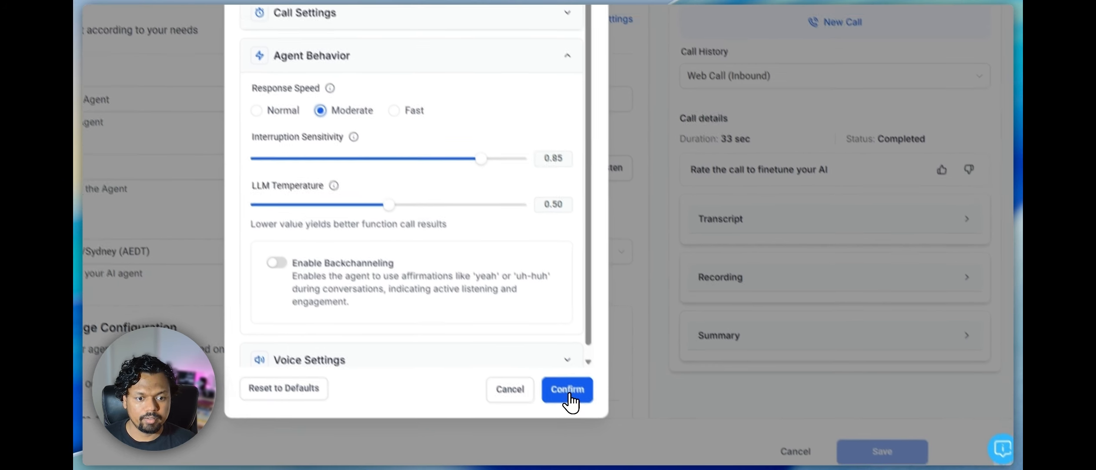
click(590, 418)
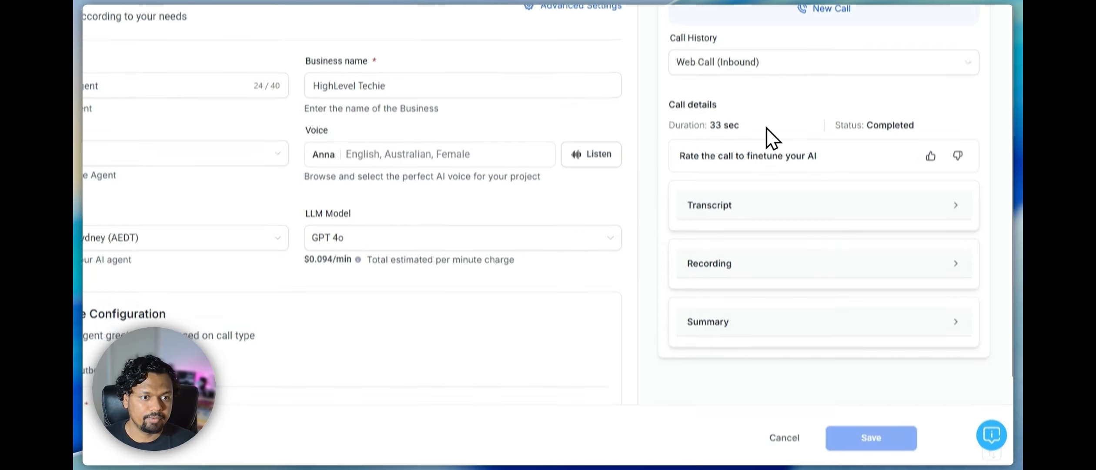
- Run an inbound web test call with the agent at the Moderate response speed, and end the call
scroll(765, 139, up, 1)
click(811, 51)
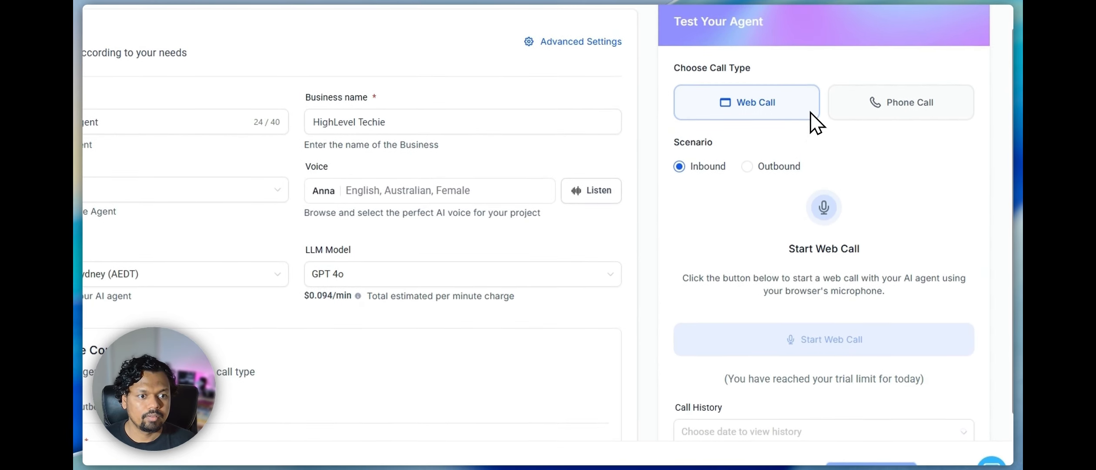
click(814, 339)
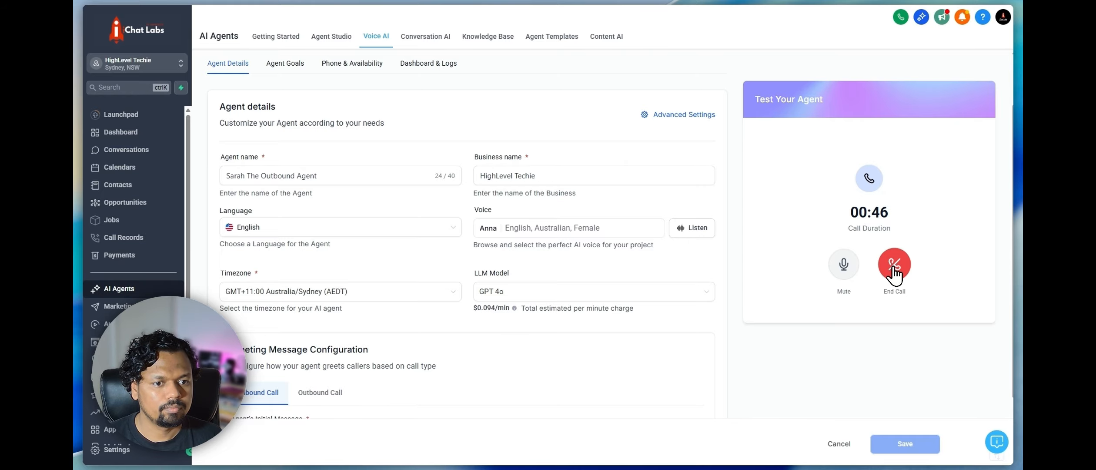
click(893, 279)
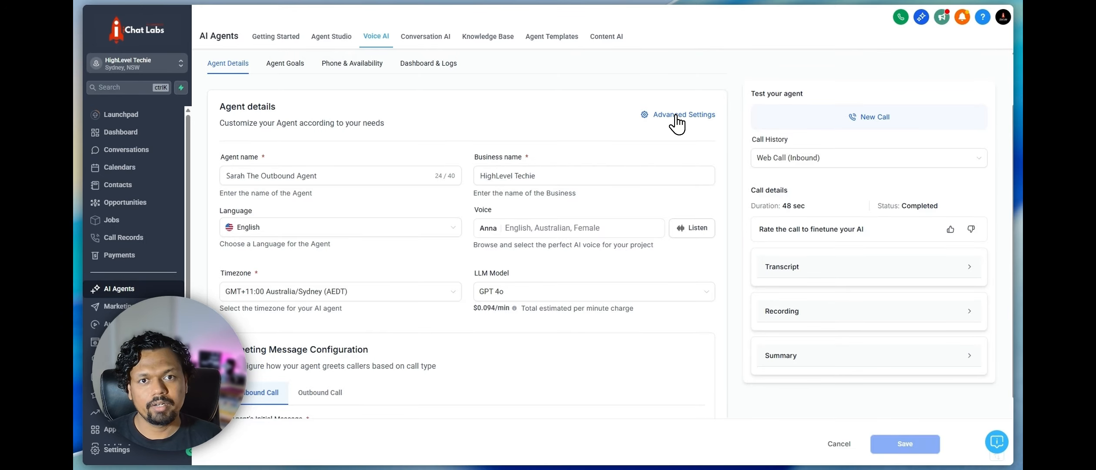
- Set the agent's response speed to Fast in the advanced settings and confirm
click(676, 116)
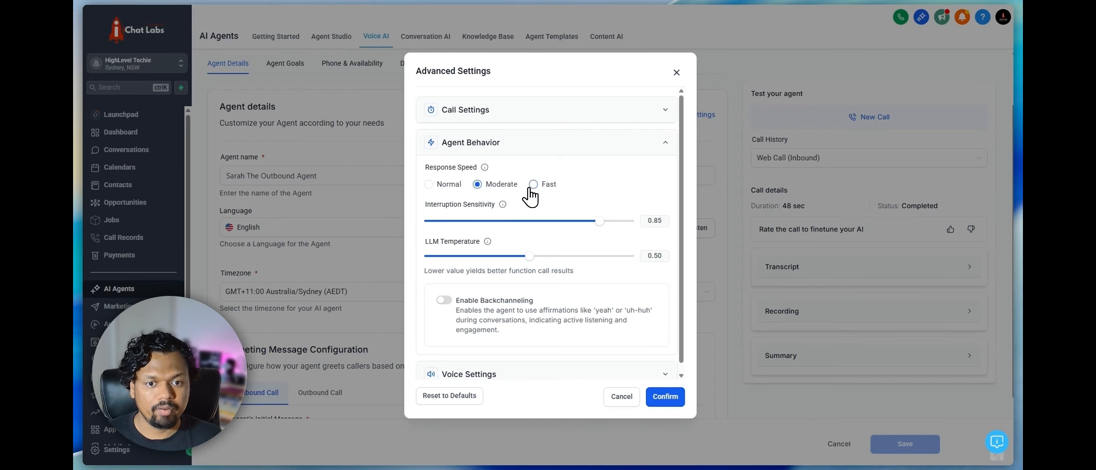
click(533, 184)
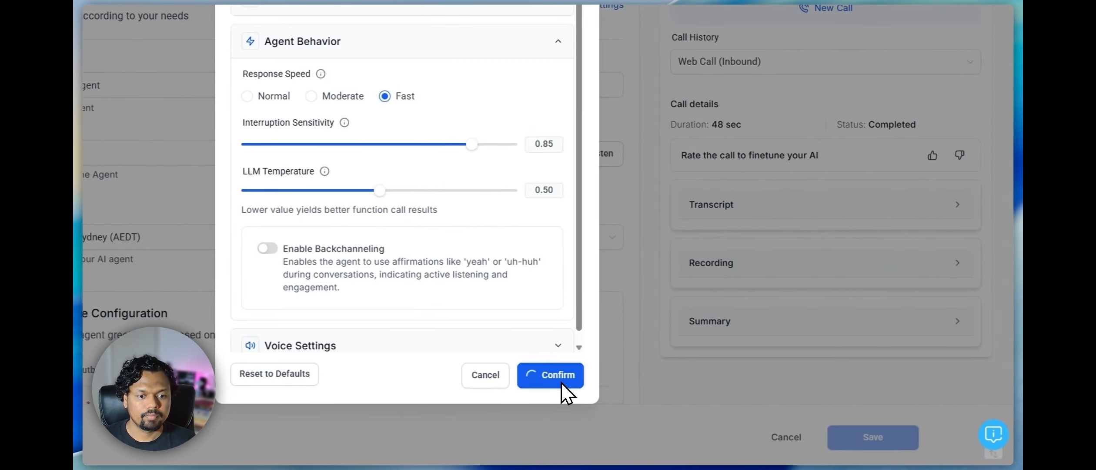
click(577, 379)
- Run an inbound web test call with the agent at the Fast response speed, and end the call
click(846, 55)
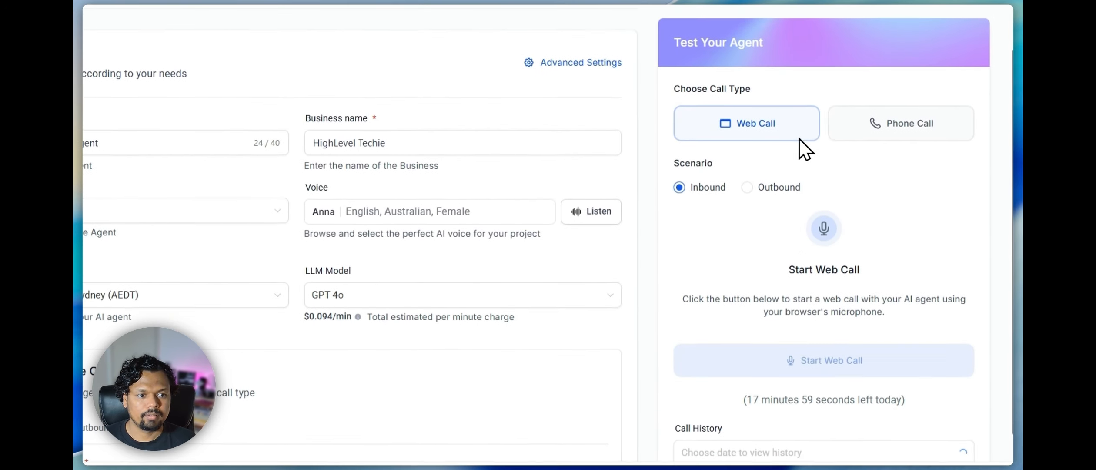
click(816, 357)
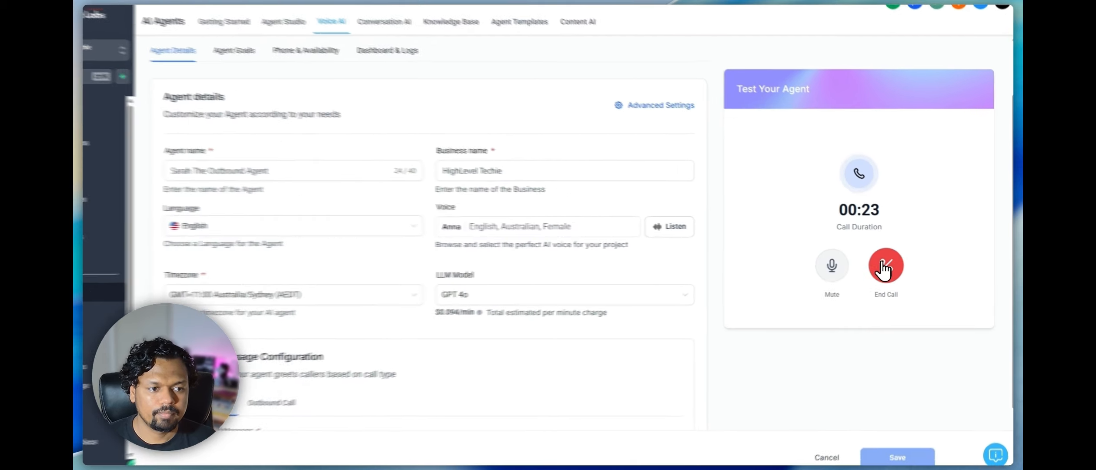
click(885, 266)
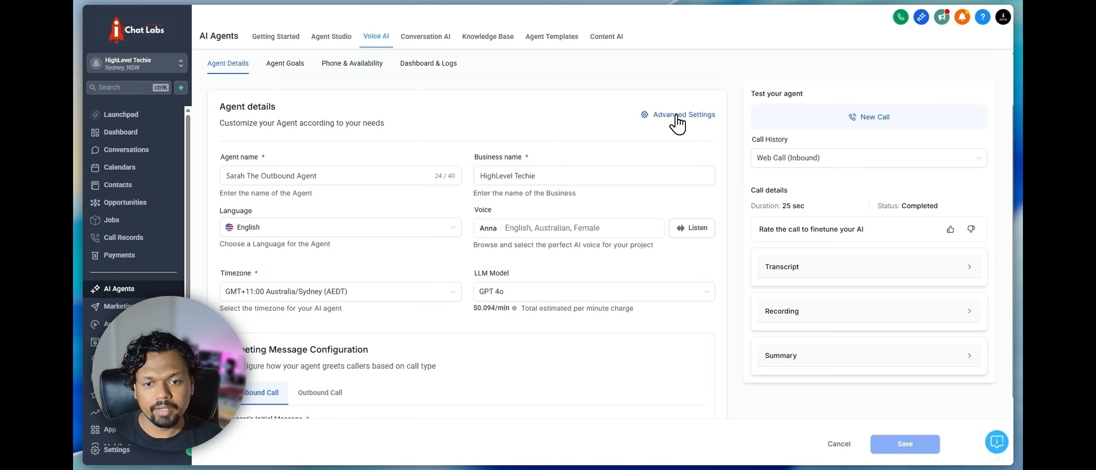
- Try Interruption Sensitivity values of 1, 0 and 0.85 in the advanced settings, and confirm the setting at 0
click(677, 116)
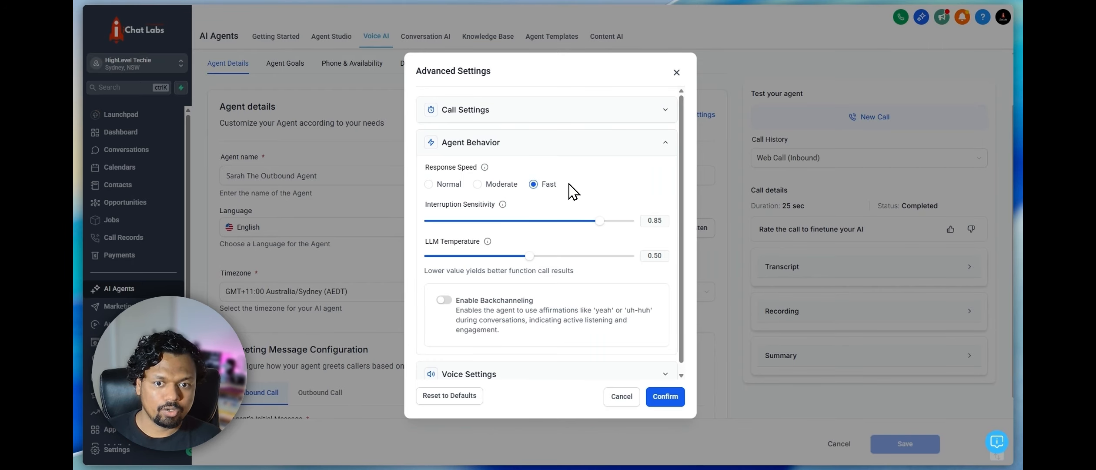
mouse_move(503, 204)
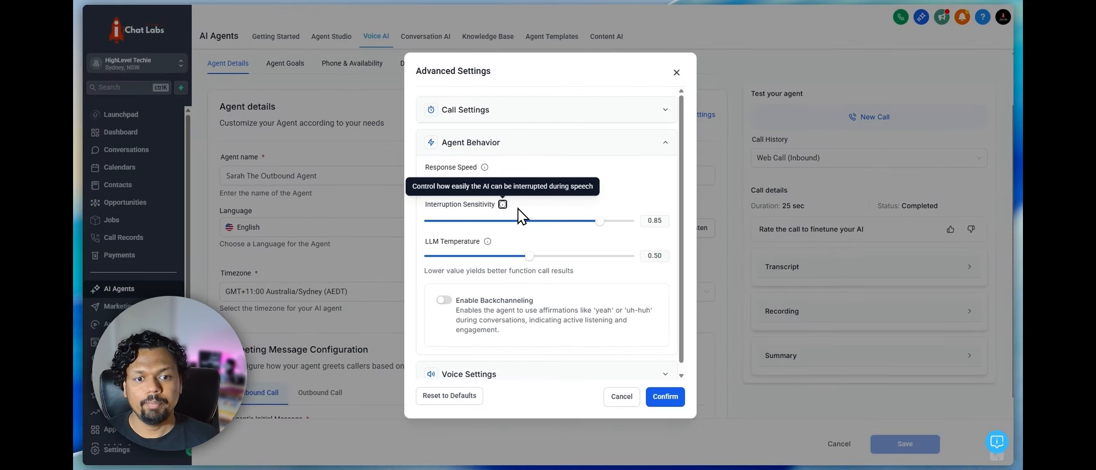
click(631, 221)
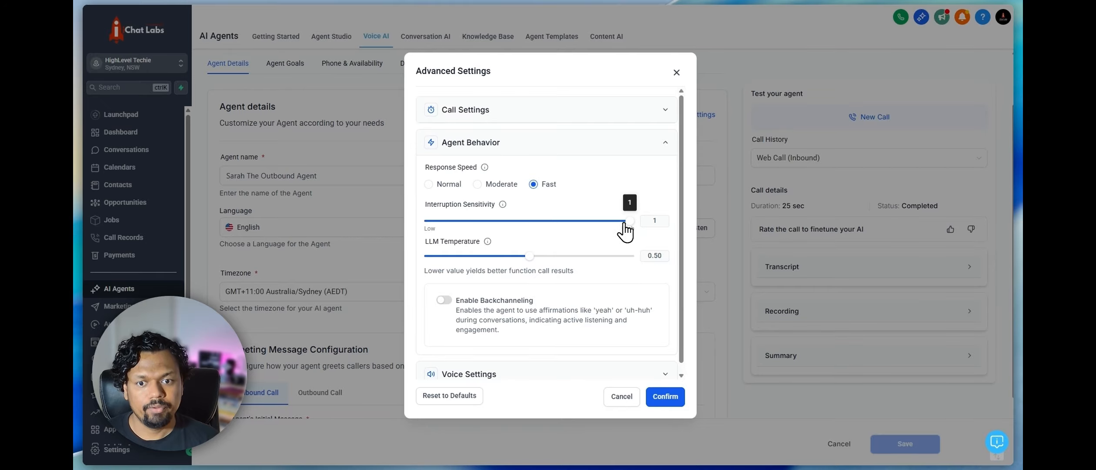
drag(624, 224, 431, 229)
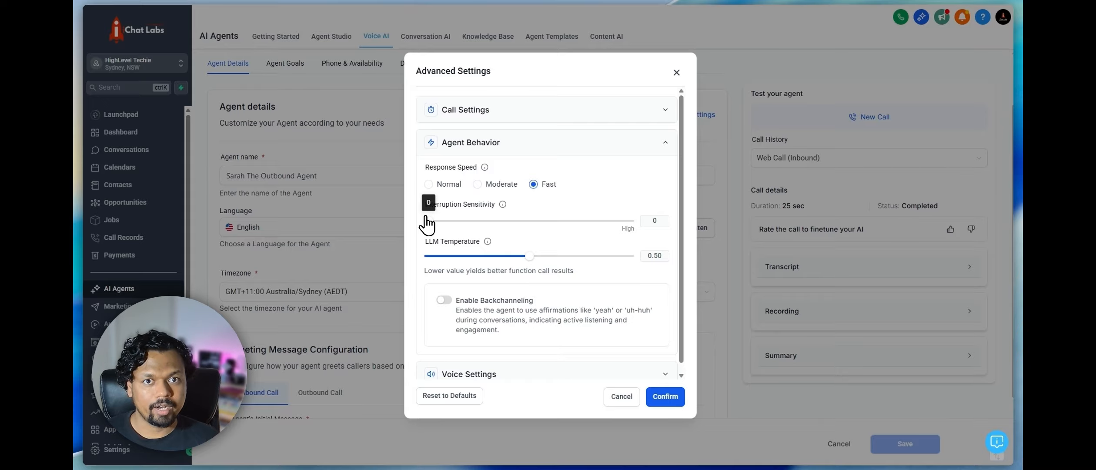
drag(426, 223, 604, 223)
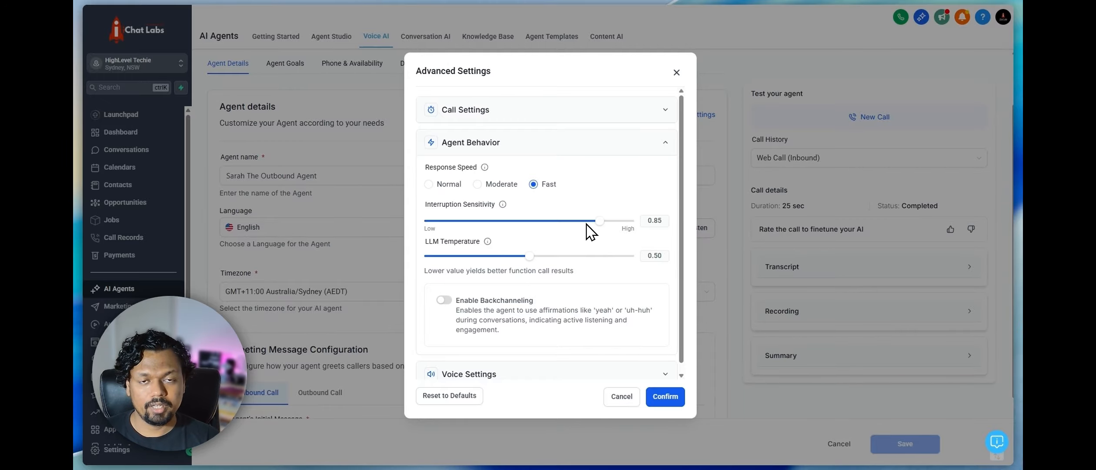
click(427, 222)
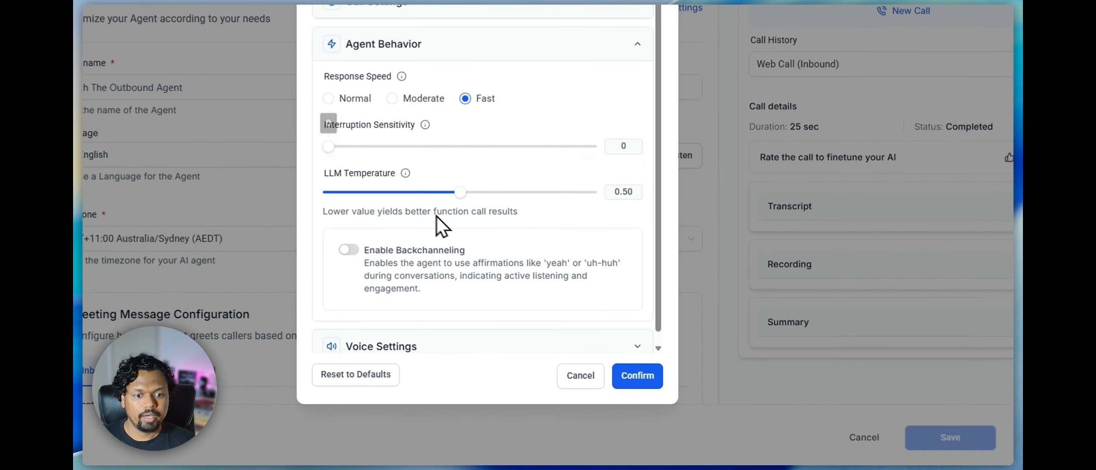
click(567, 377)
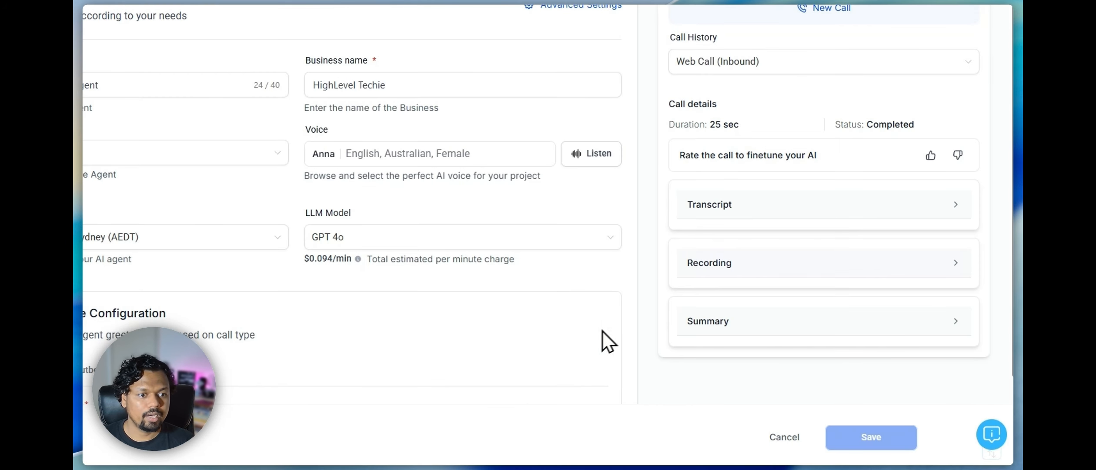
- Run an inbound web test call to check how the agent handles interruptions at sensitivity 0, and end the call
scroll(794, 100, up, 5)
scroll(833, 217, down, 2)
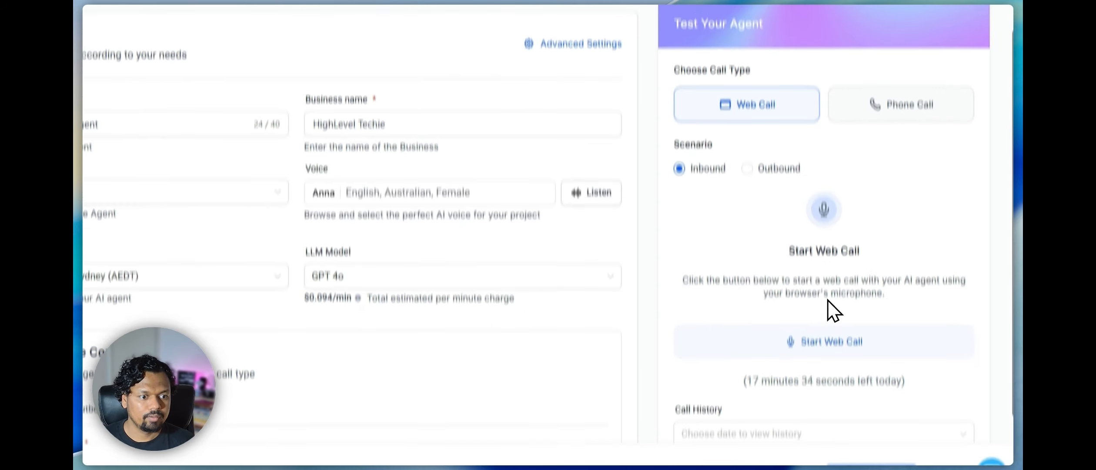
click(828, 304)
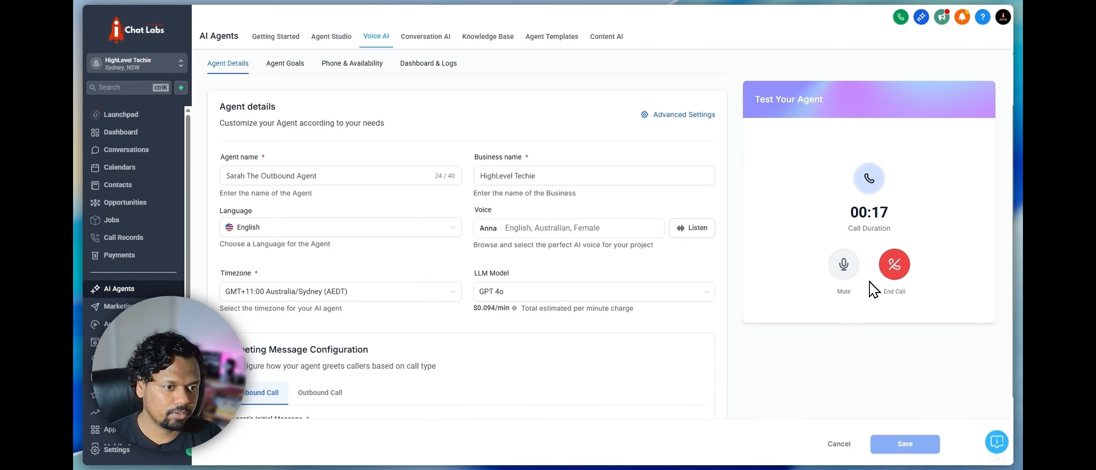
click(894, 264)
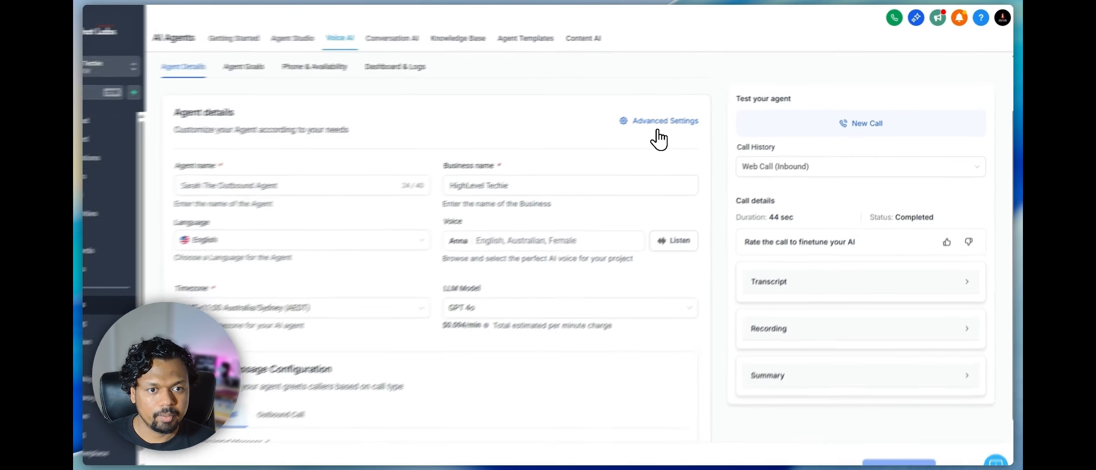
- Reopen the advanced settings, set Interruption Sensitivity to 1, and confirm
click(659, 124)
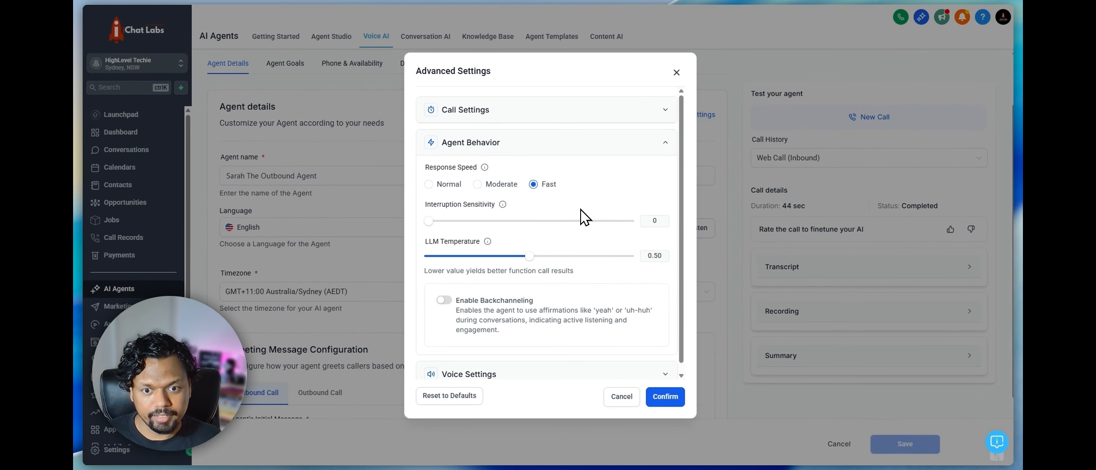
mouse_move(431, 222)
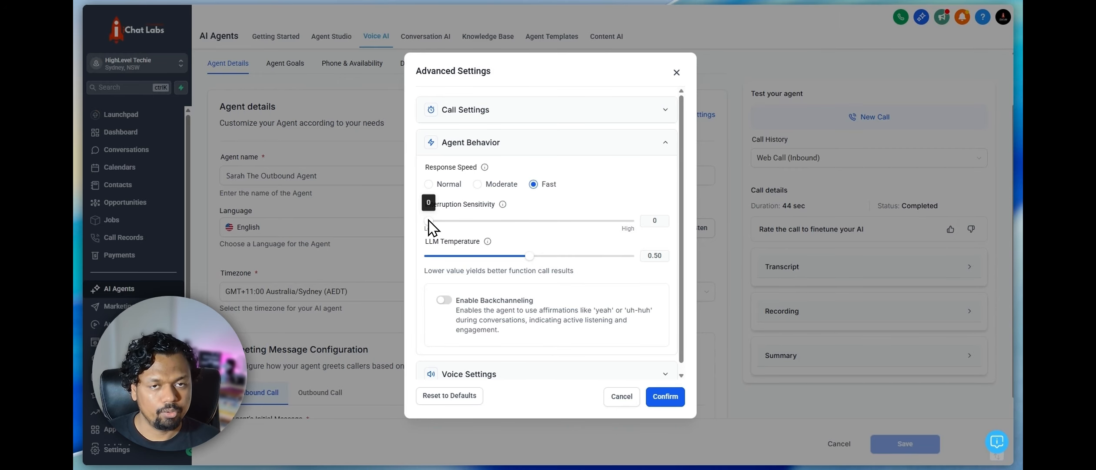
drag(430, 226, 538, 232)
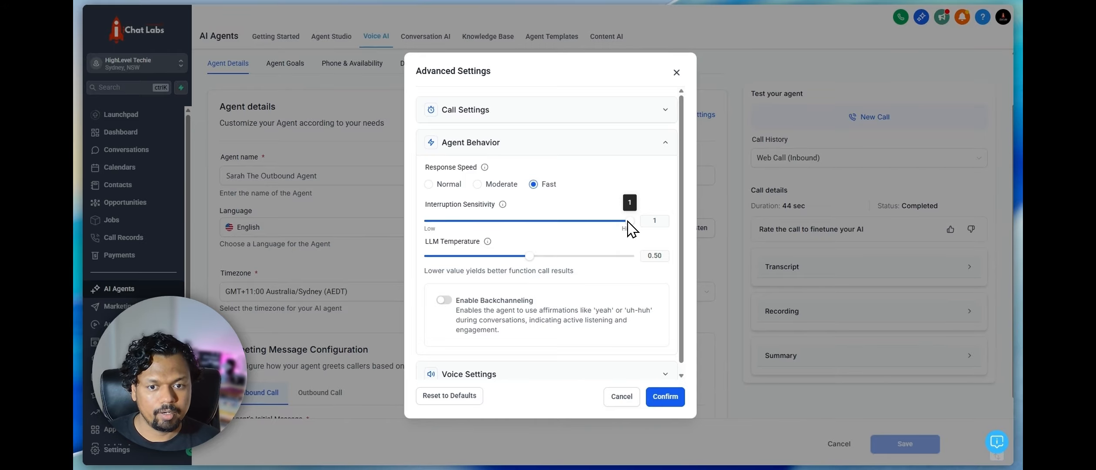
click(665, 396)
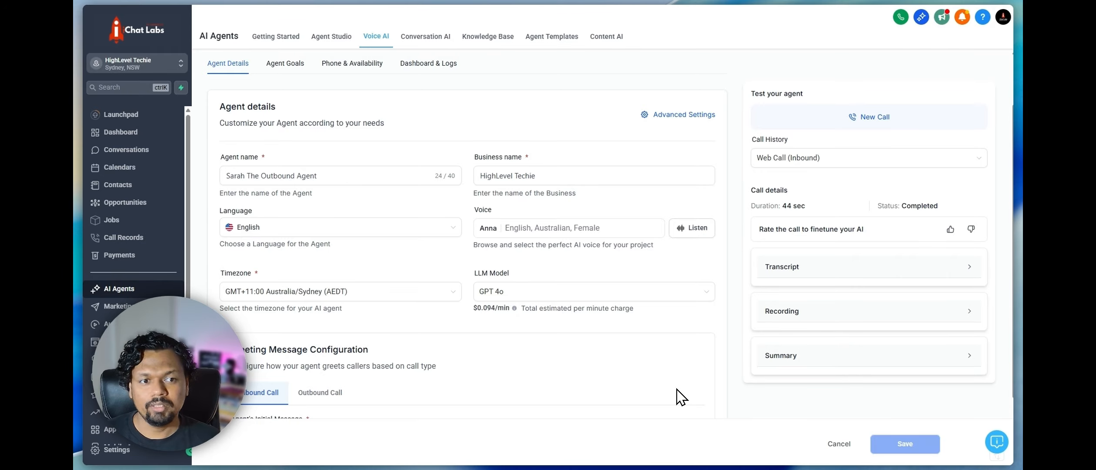
- Run an inbound web test call with Interruption Sensitivity at 1, and reopen the advanced settings
click(859, 118)
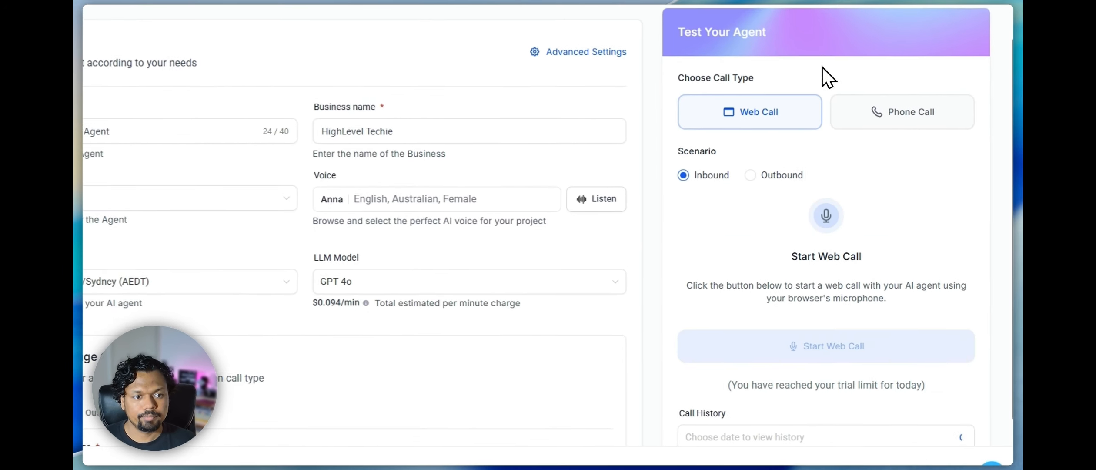
click(829, 345)
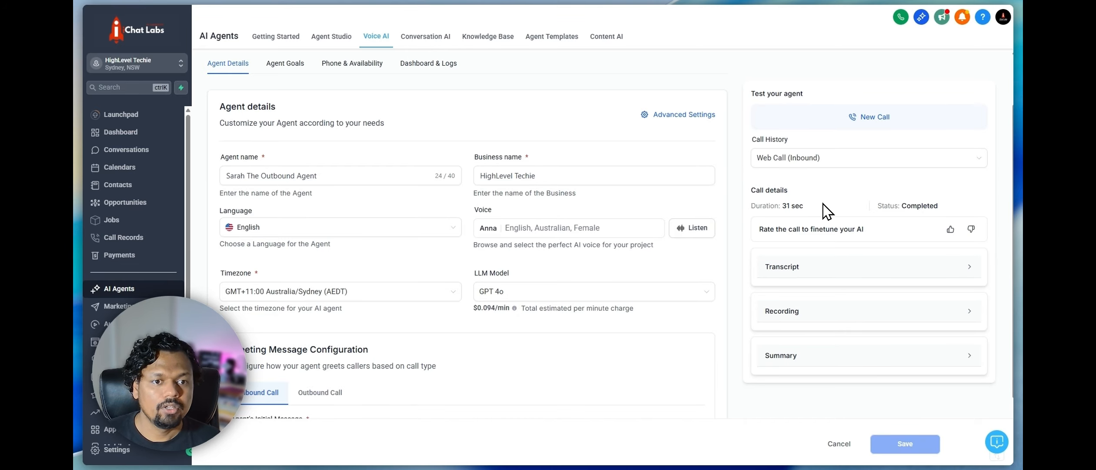
click(673, 116)
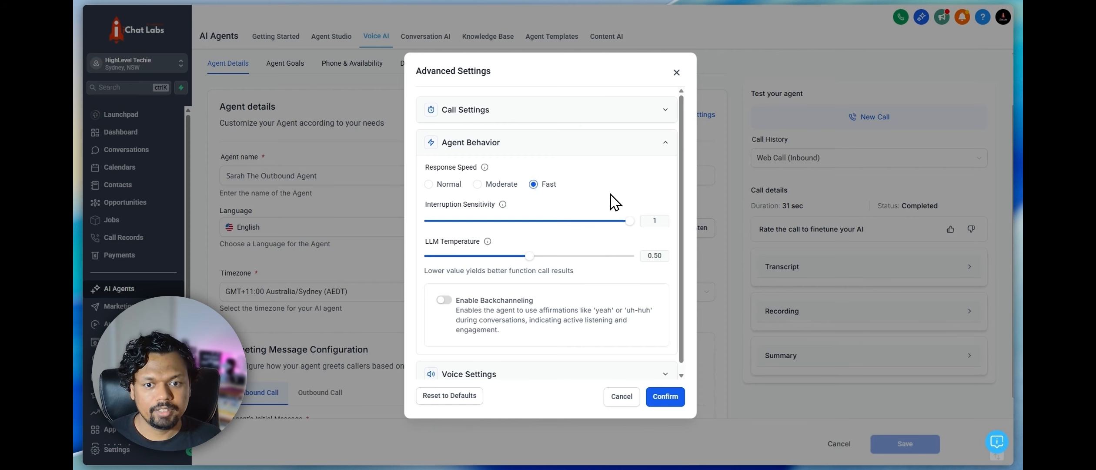
- Set Interruption Sensitivity to 0.85 and try LLM Temperature values of 1, 0, 0.50 and 0.30 in the advanced settings
click(598, 222)
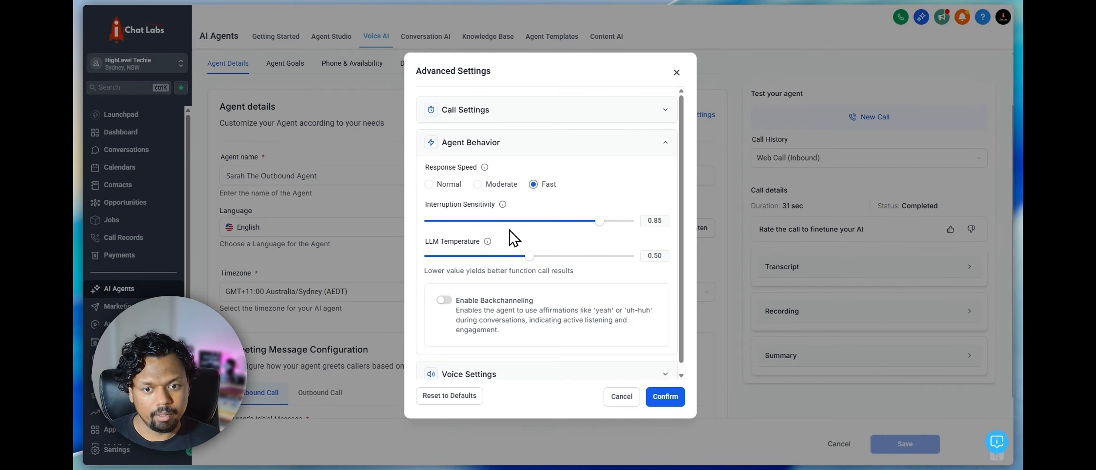
mouse_move(488, 242)
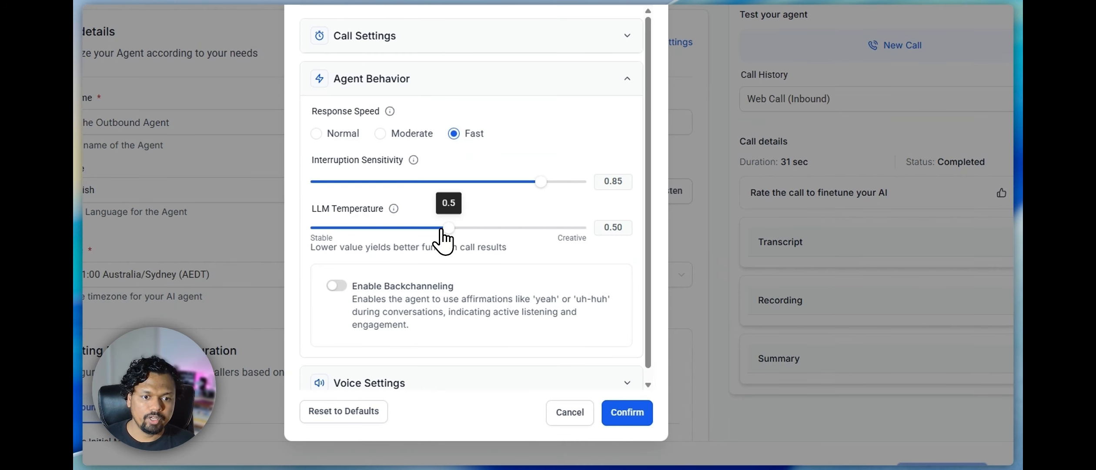
drag(529, 255, 631, 270)
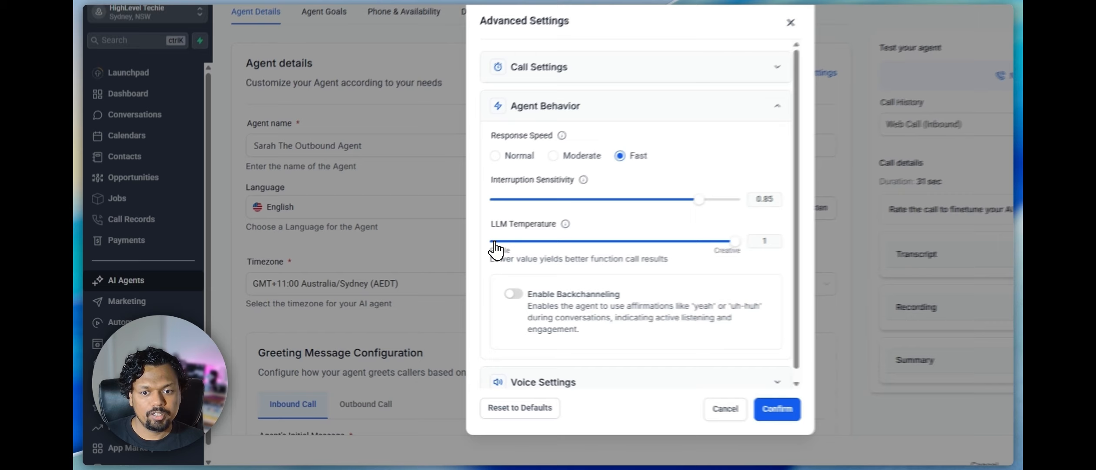
click(494, 241)
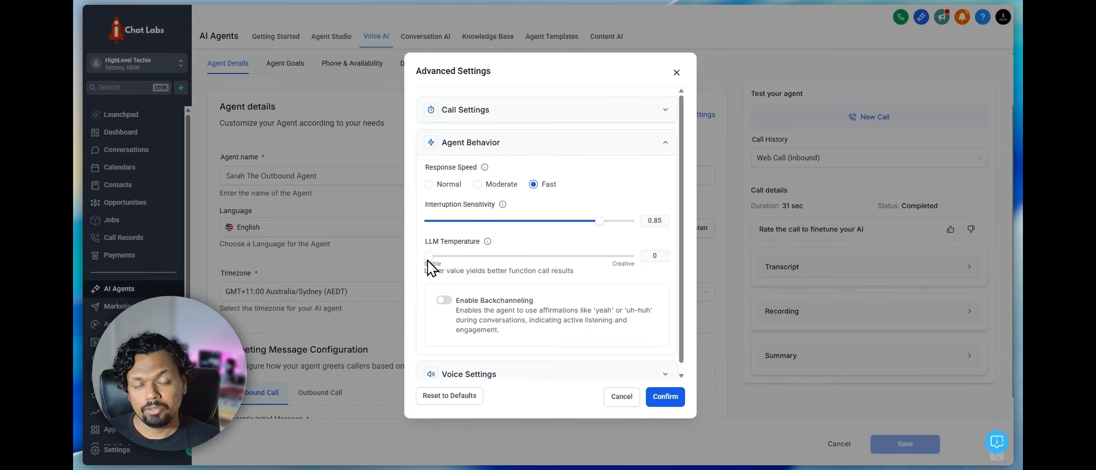
click(528, 256)
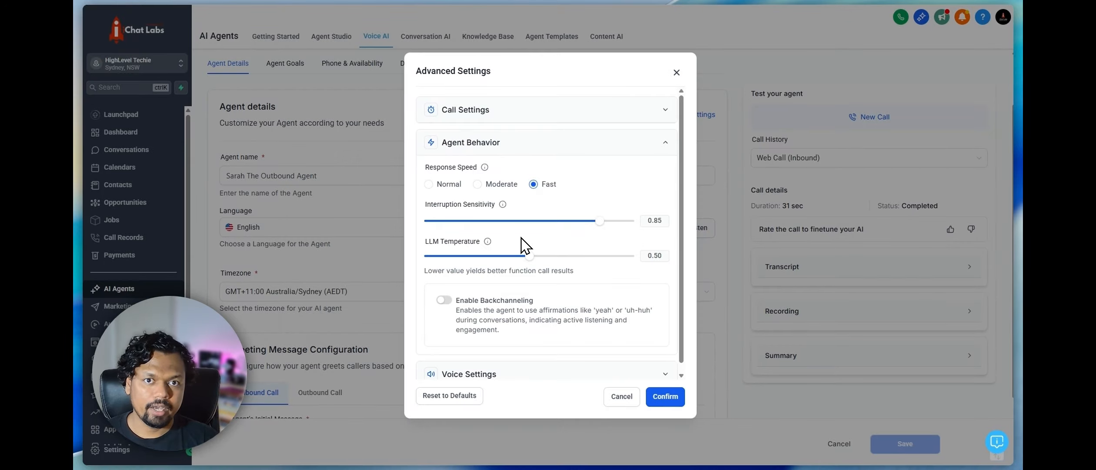
click(484, 256)
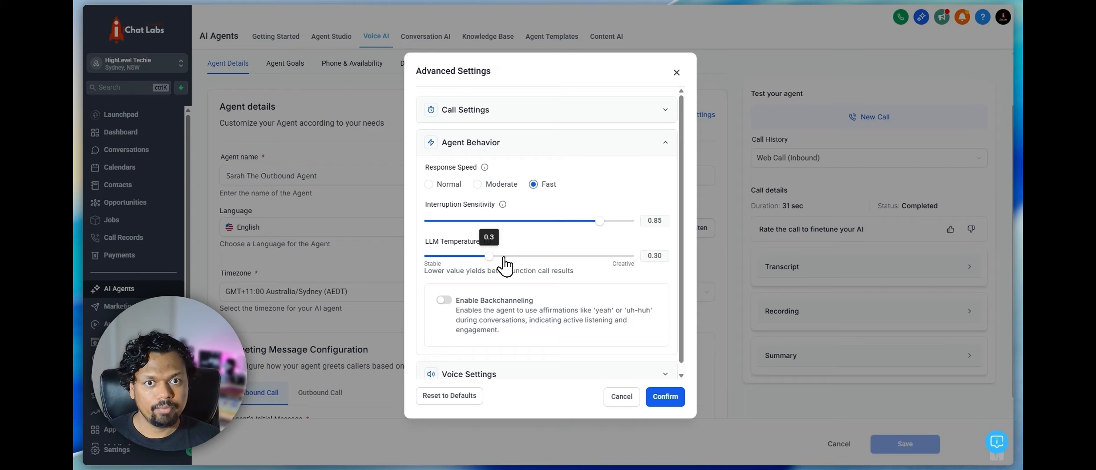
click(583, 257)
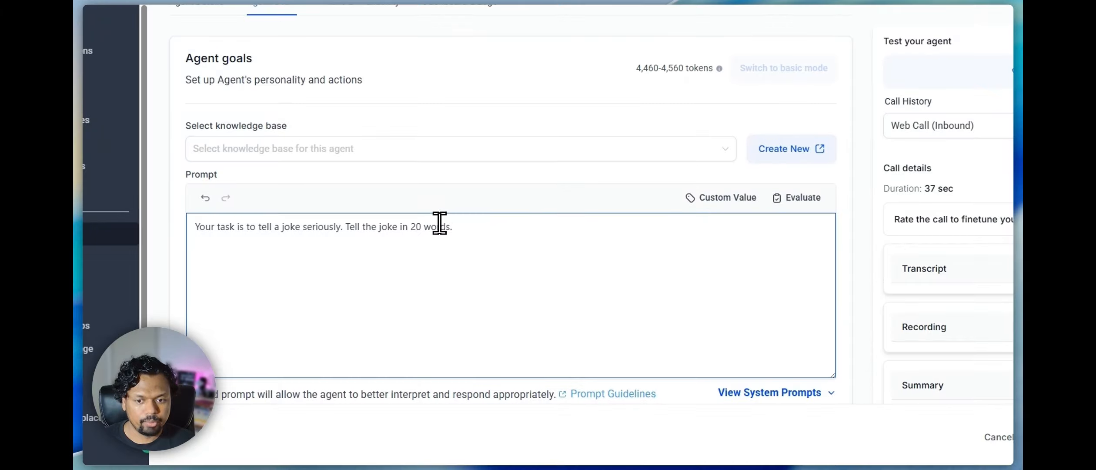
- Save the agent prompt for a serious 20-word joke, and confirm the advanced settings with LLM Temperature at 1
click(861, 431)
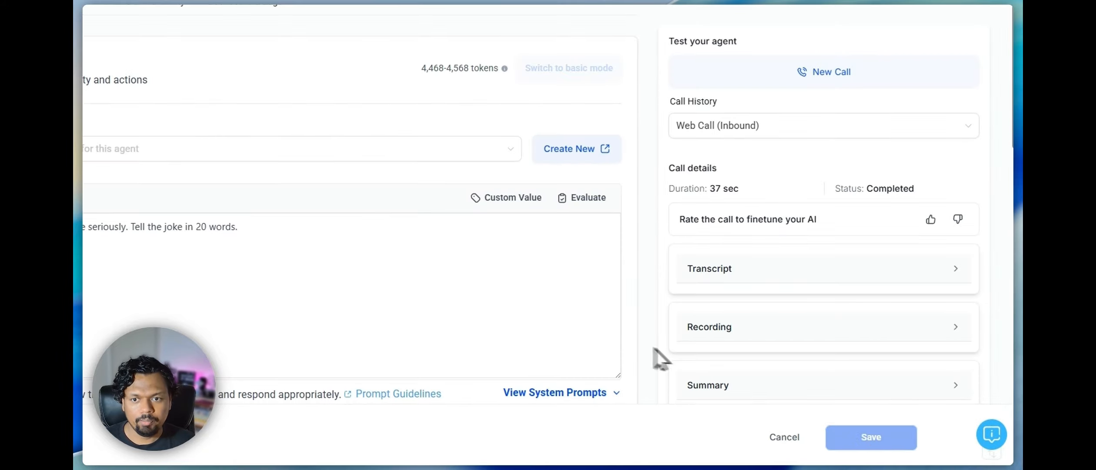
click(179, 75)
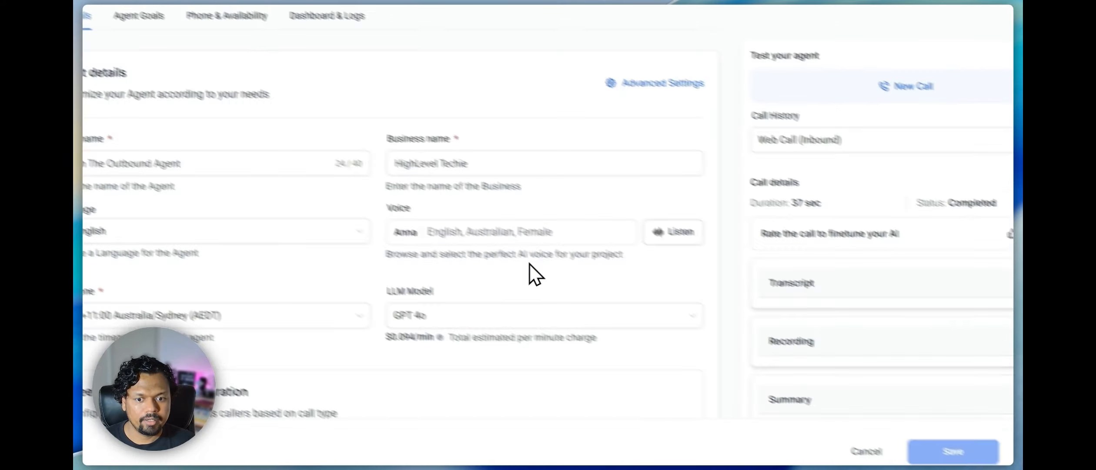
click(646, 84)
click(464, 200)
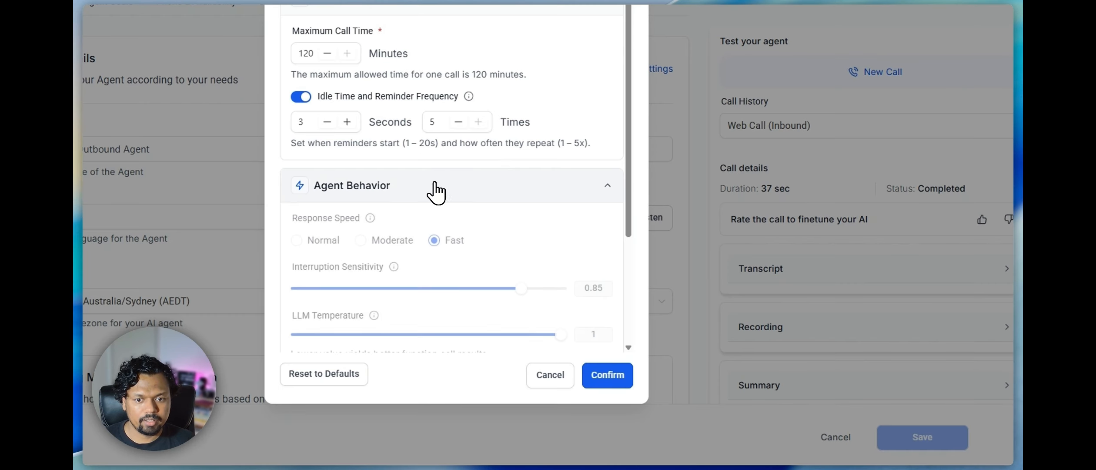
scroll(521, 213, down, 3)
mouse_move(541, 176)
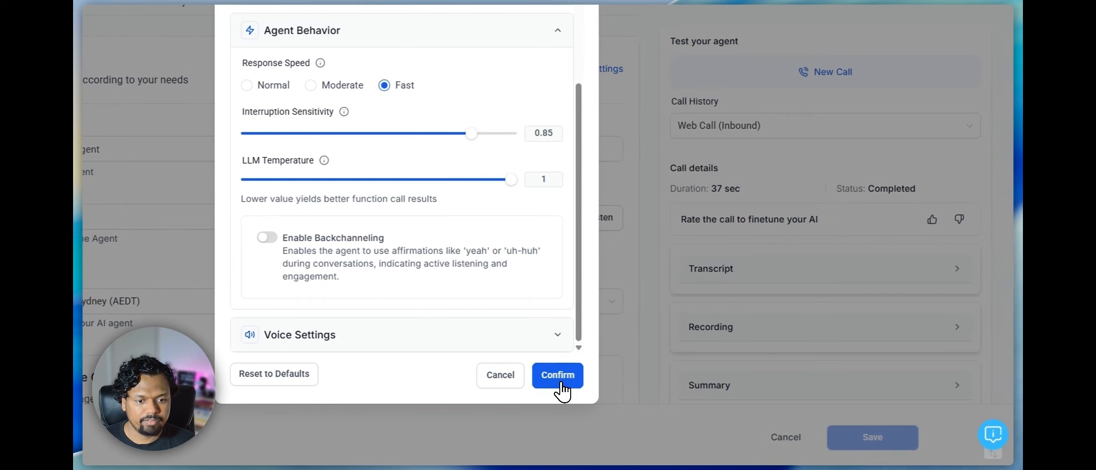
click(561, 380)
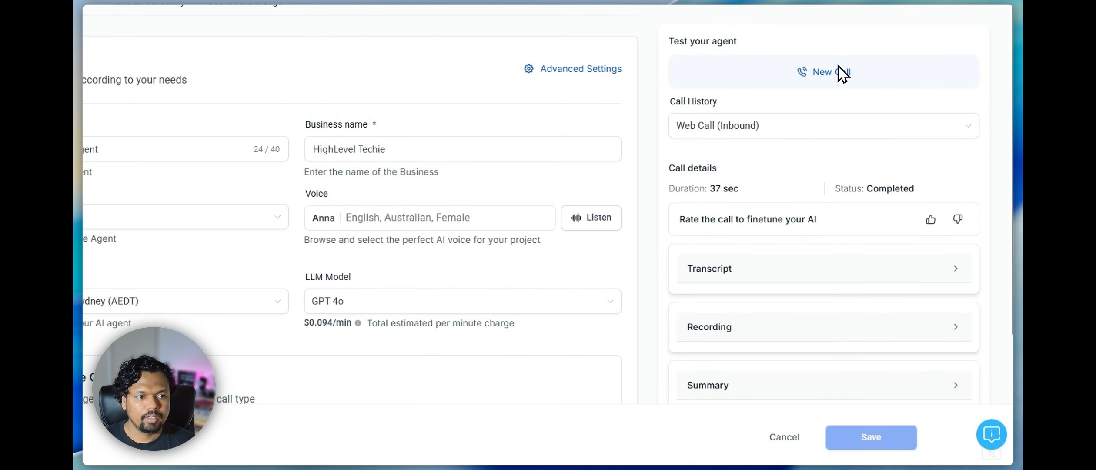
- Run an inbound web test call to check the agent's answers at LLM Temperature 1, and end the call
click(842, 72)
click(824, 366)
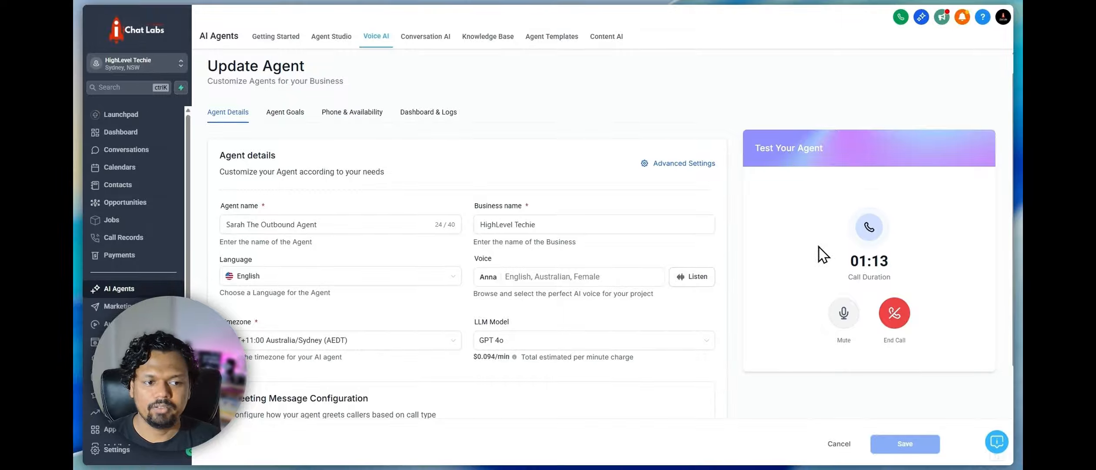
click(894, 312)
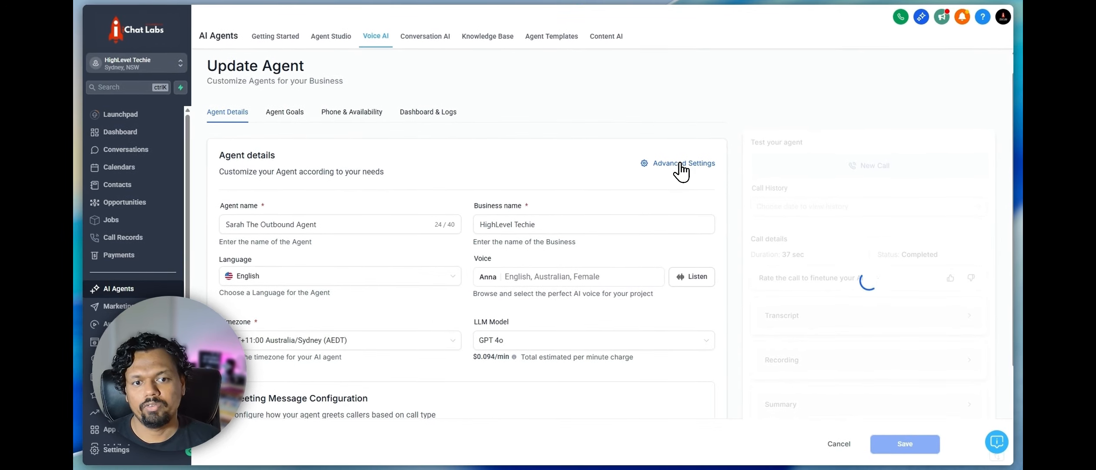
- Reopen the advanced settings, set LLM Temperature to 0, and confirm
click(681, 164)
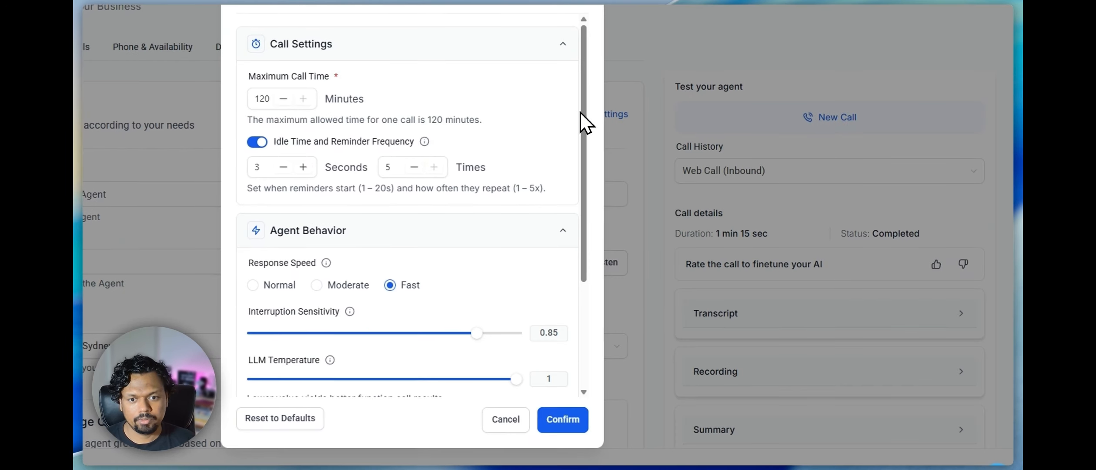
scroll(489, 261, down, 1)
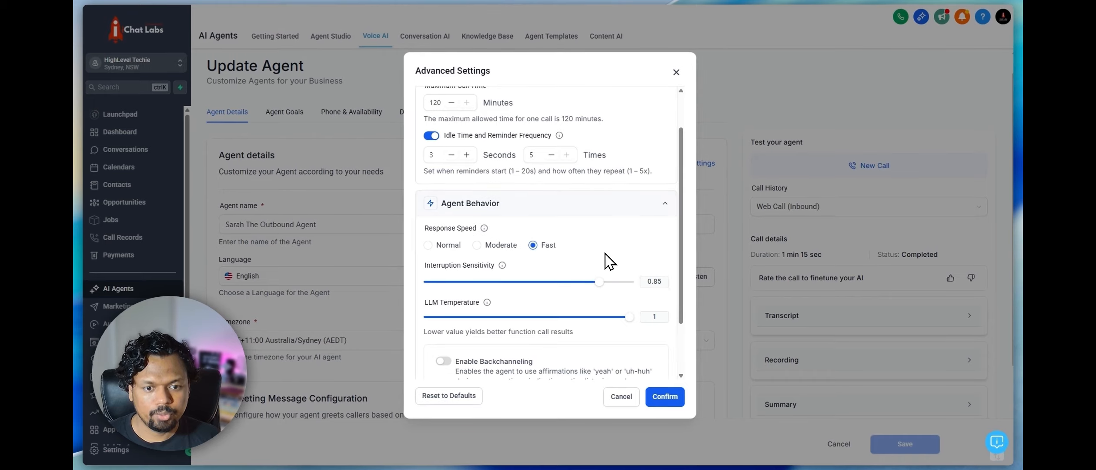
drag(629, 317, 419, 323)
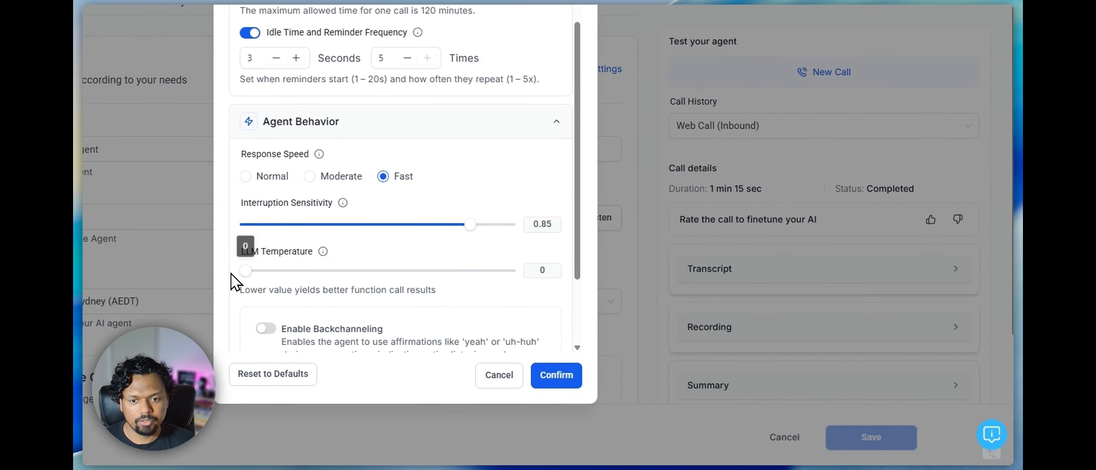
click(557, 374)
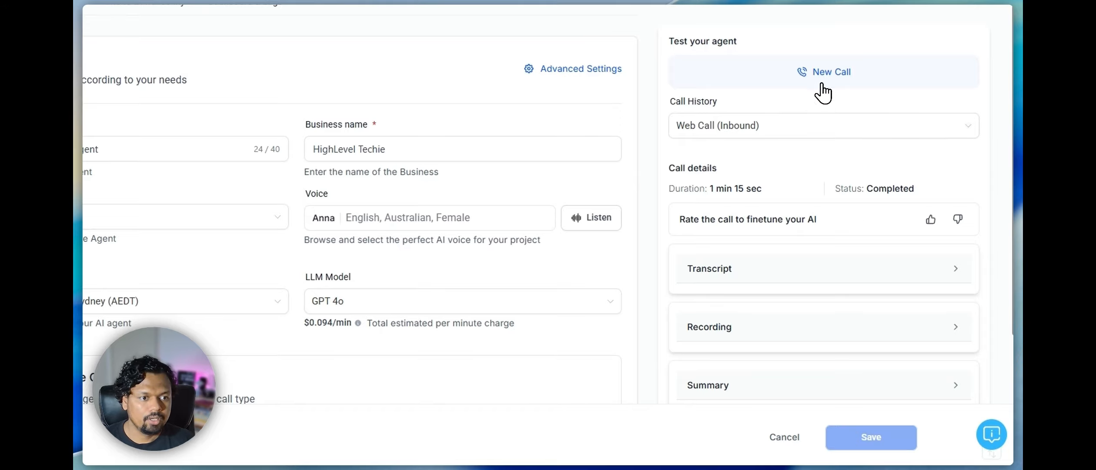
- Run an inbound web test call to check the agent's answers at LLM Temperature 0, and end the call
click(820, 75)
click(818, 366)
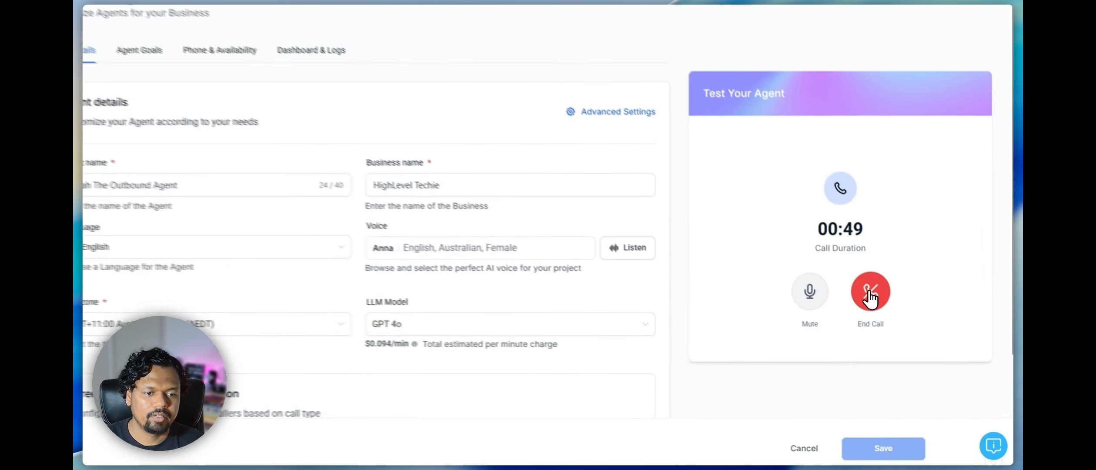
click(870, 298)
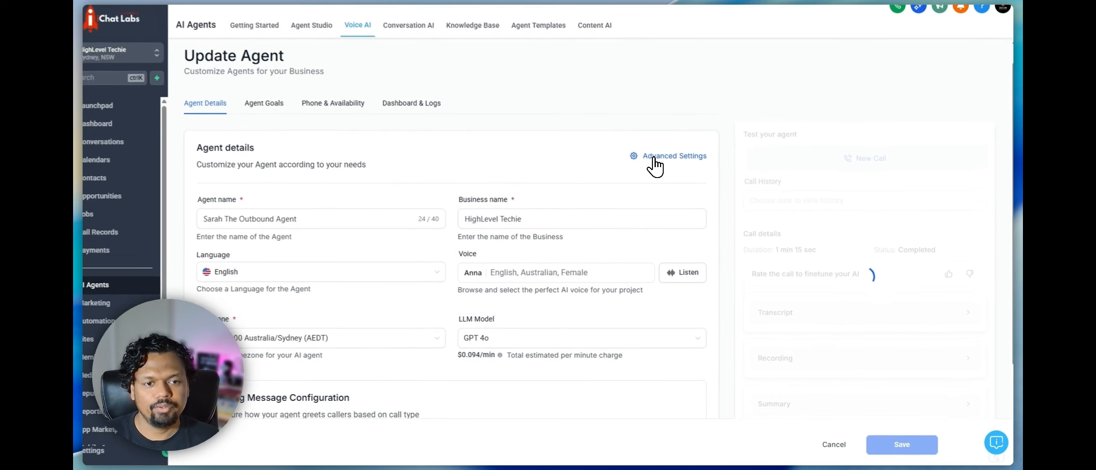
- Reopen the advanced settings, try LLM Temperature at 1, and set it to 0.55
click(655, 165)
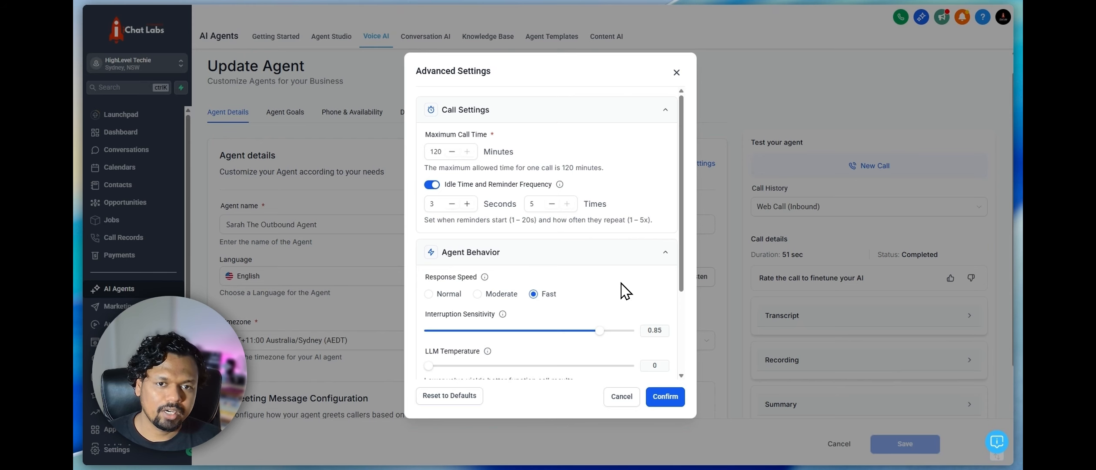
scroll(625, 290, down, 1)
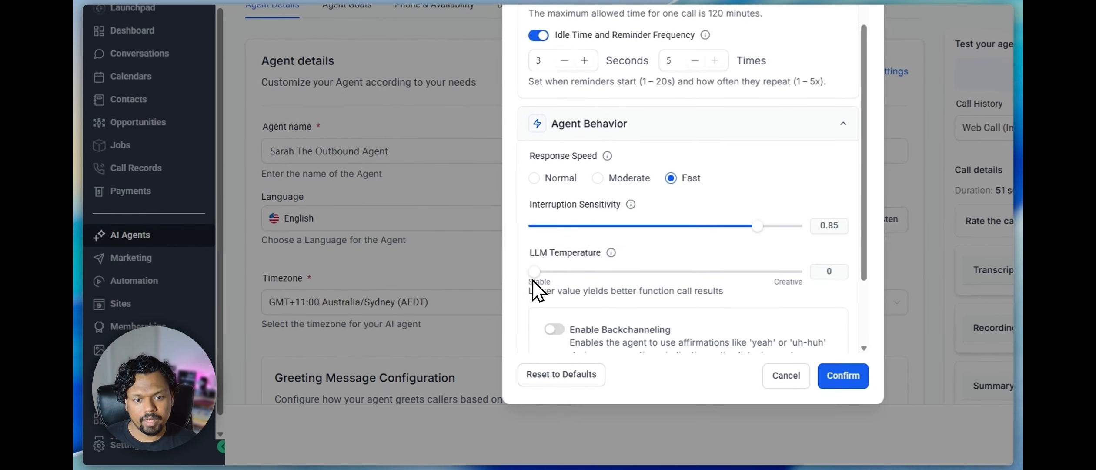
mouse_move(426, 321)
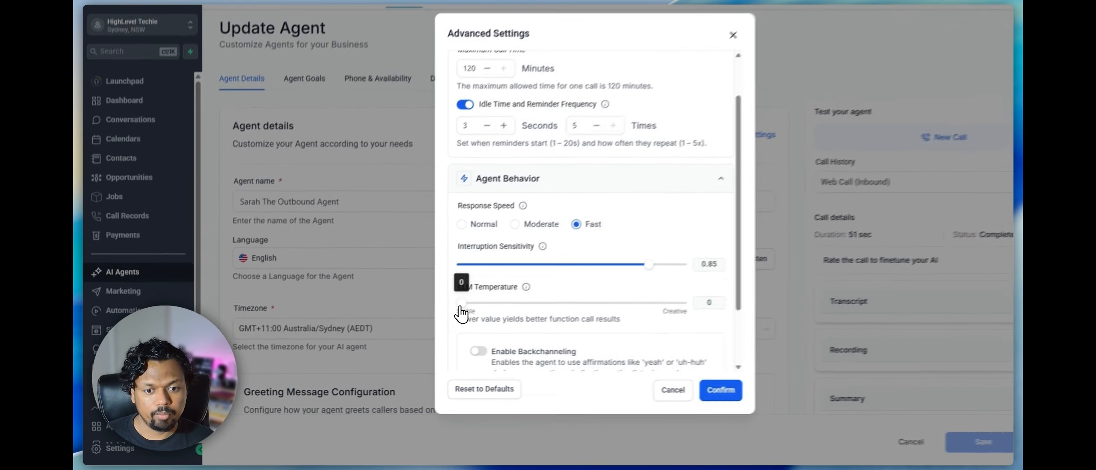
drag(535, 274, 807, 276)
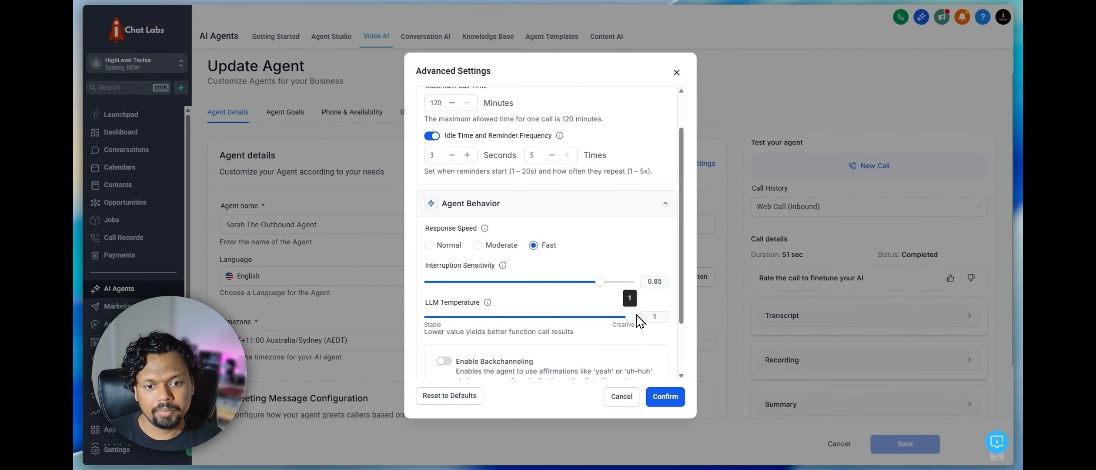
drag(630, 317, 540, 317)
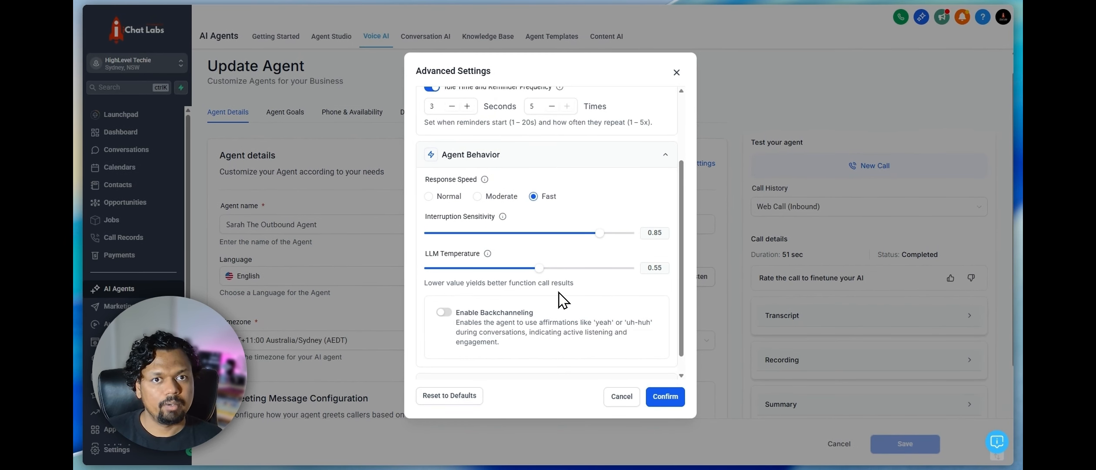
- Enable backchanneling with a frequency of 1 and the word list "umm, got it, yep, hmm", and confirm the settings
scroll(562, 300, down, 1)
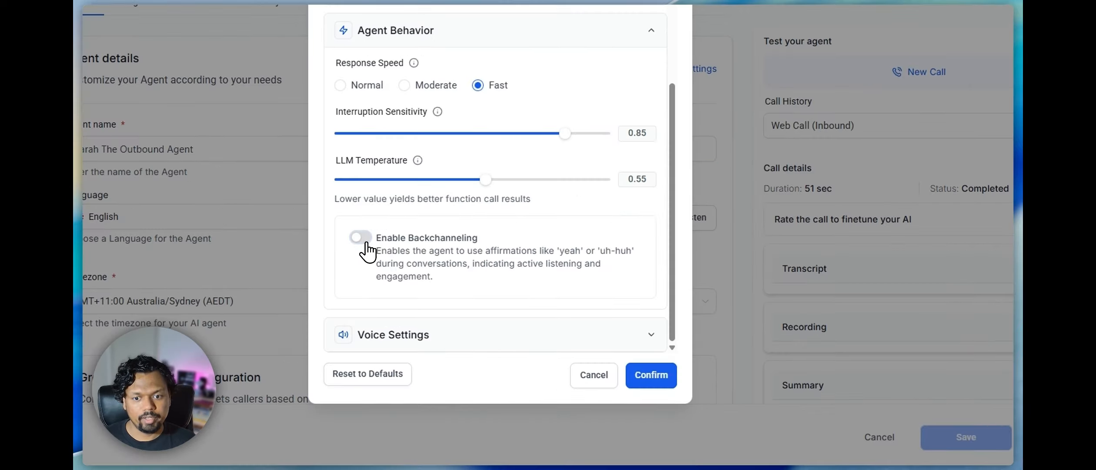
click(445, 293)
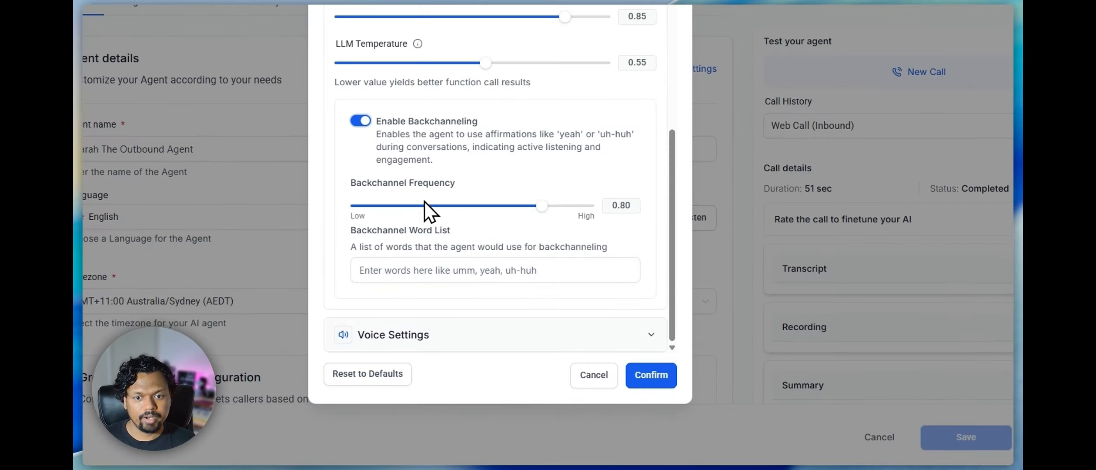
drag(350, 184, 506, 178)
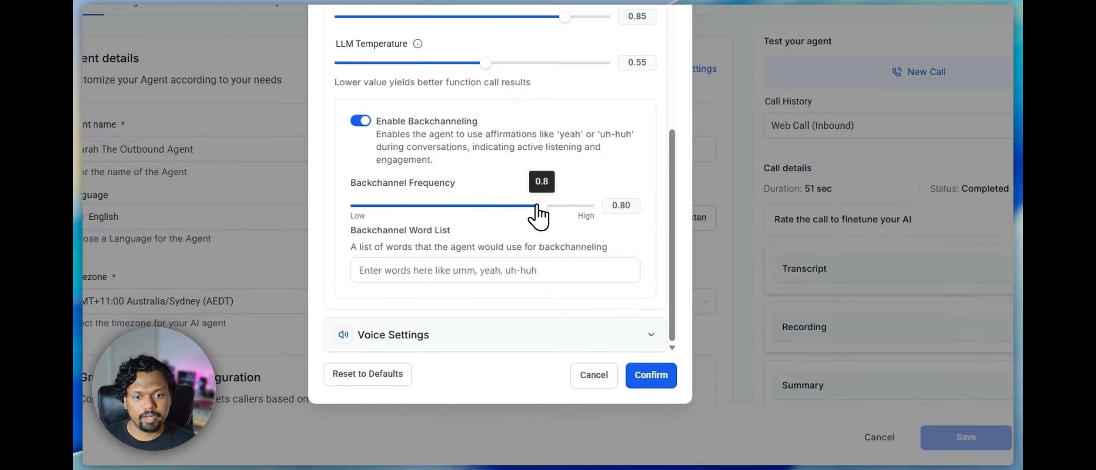
drag(540, 206, 617, 225)
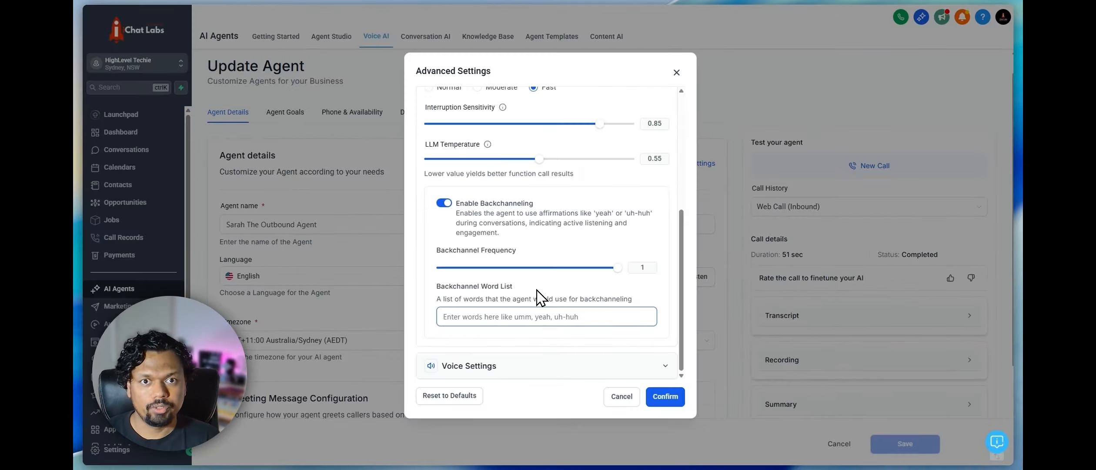
text(umm, got it, ye)
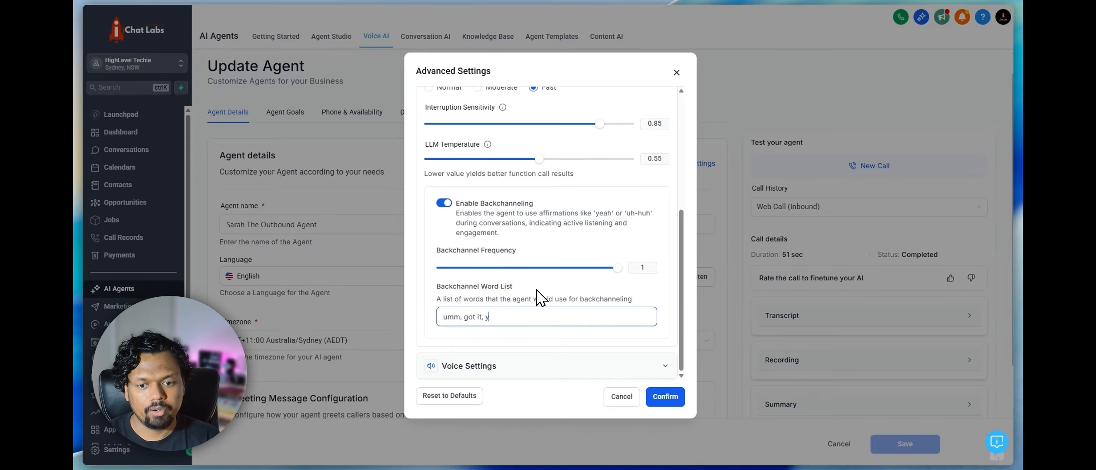
text(p, hmm)
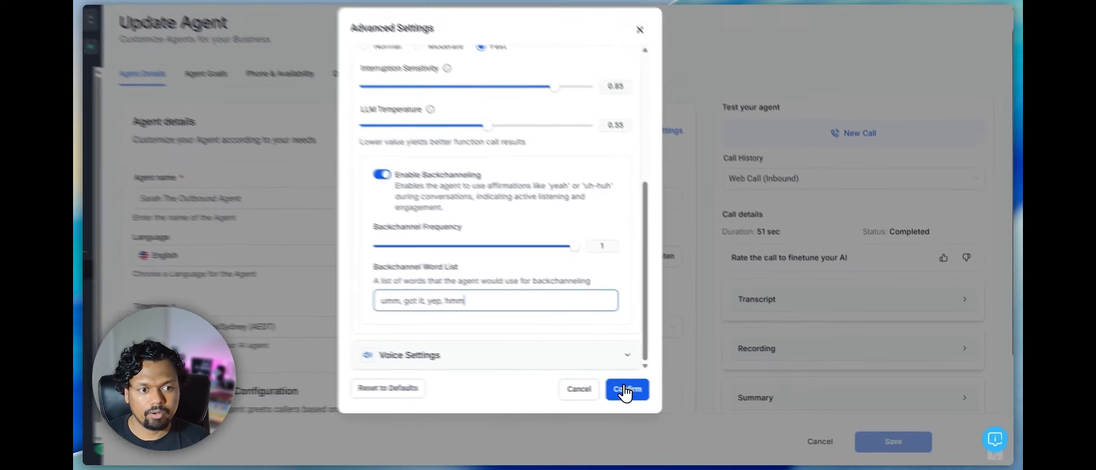
click(664, 398)
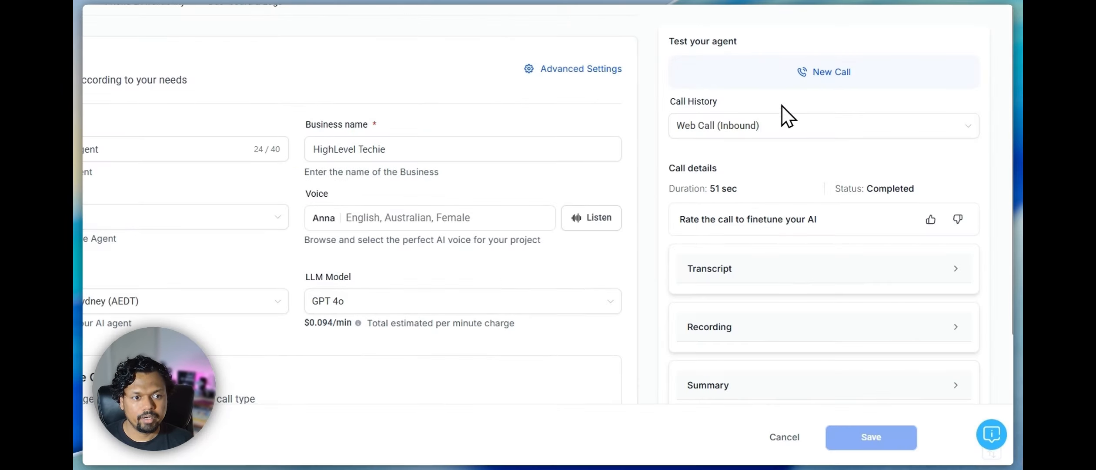
- Run a web test call with backchanneling enabled, end it, and reopen the advanced settings
click(833, 77)
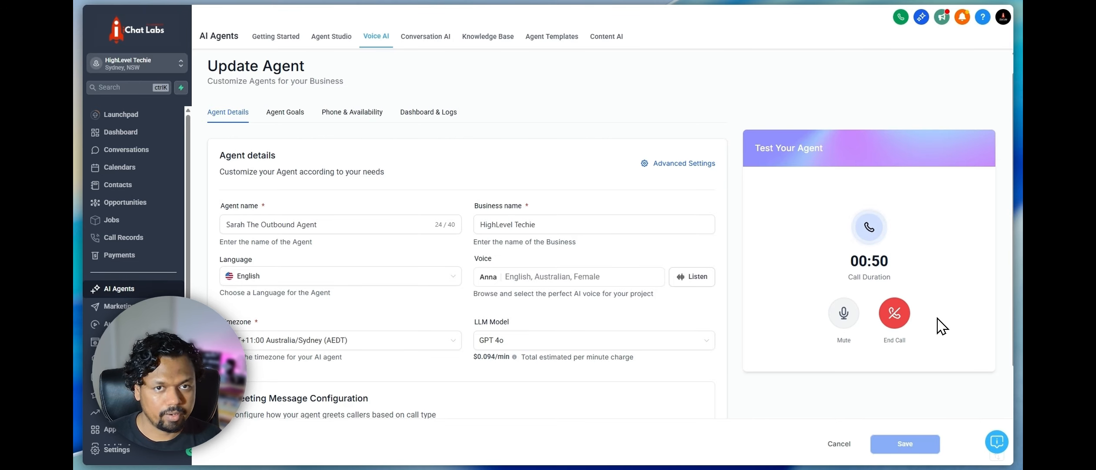
click(894, 312)
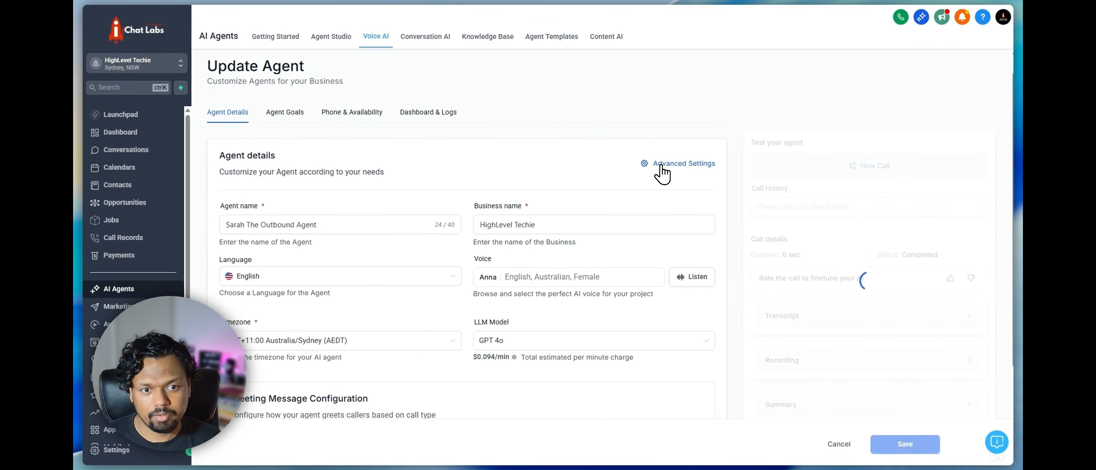
click(661, 165)
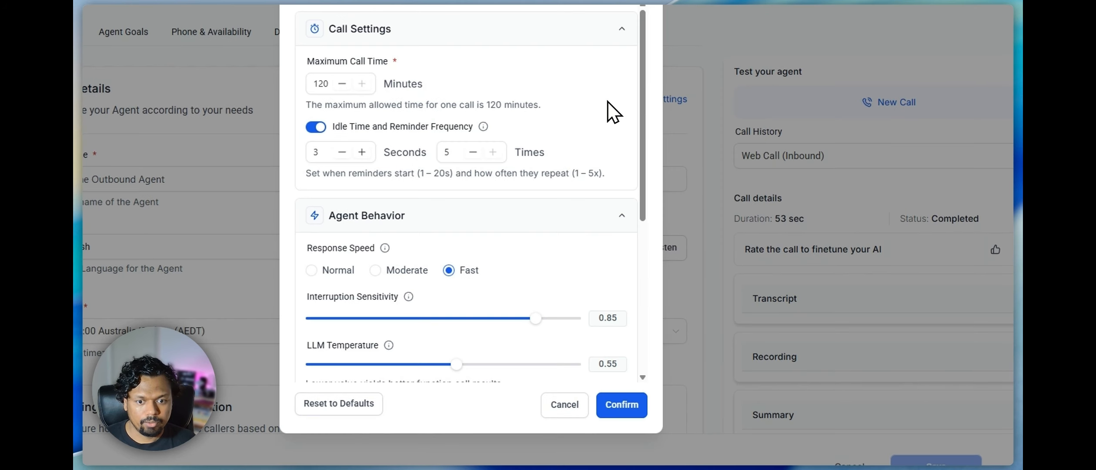
- Disable backchanneling, collapse the Agent Behavior and Call Settings sections, and expand Voice Settings
scroll(561, 161, down, 6)
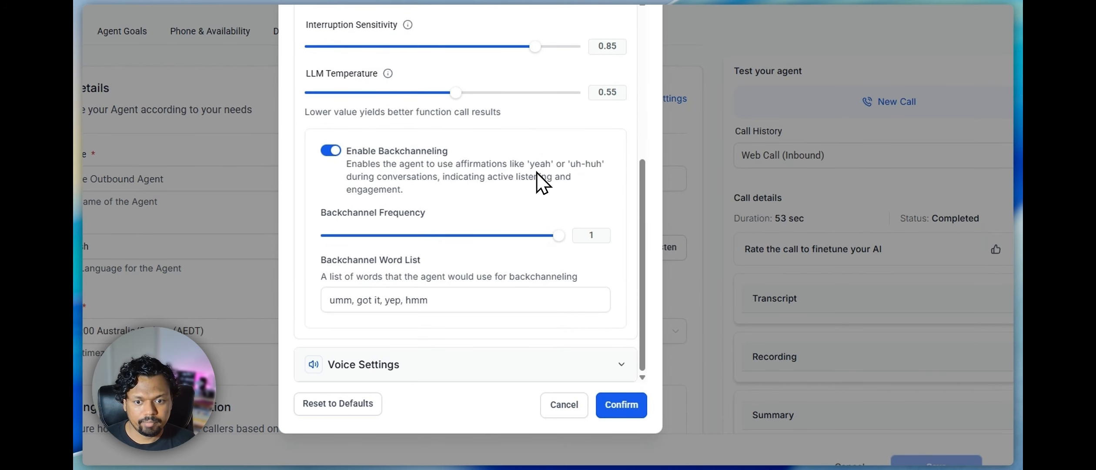
click(324, 151)
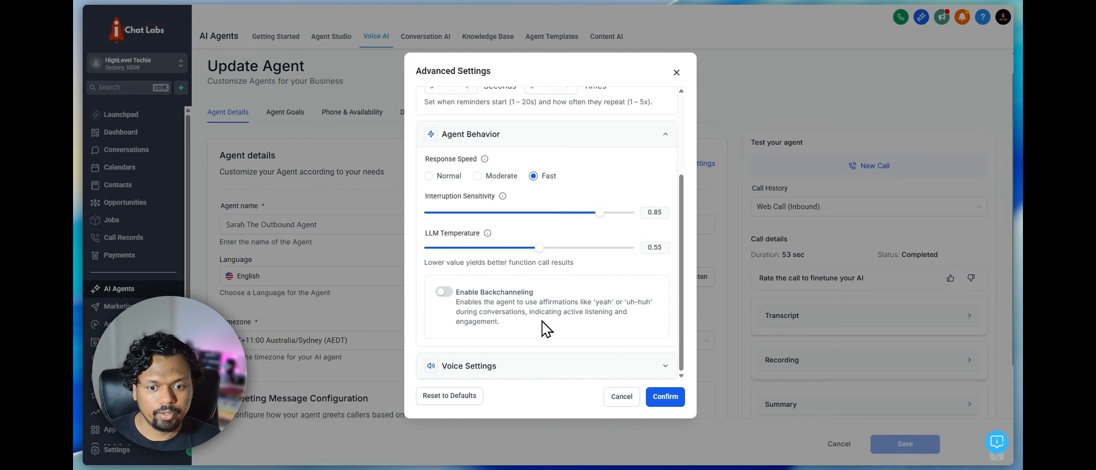
click(540, 79)
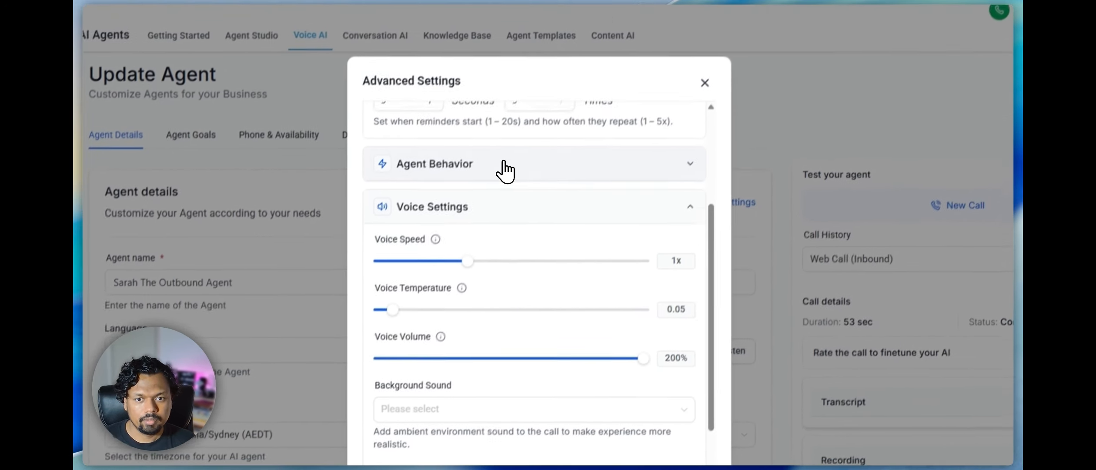
scroll(538, 198, up, 5)
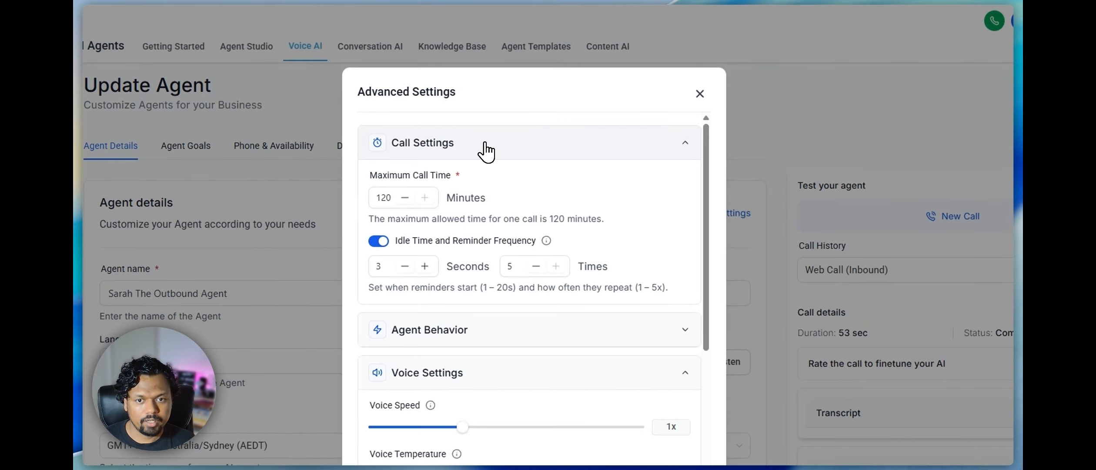
click(482, 147)
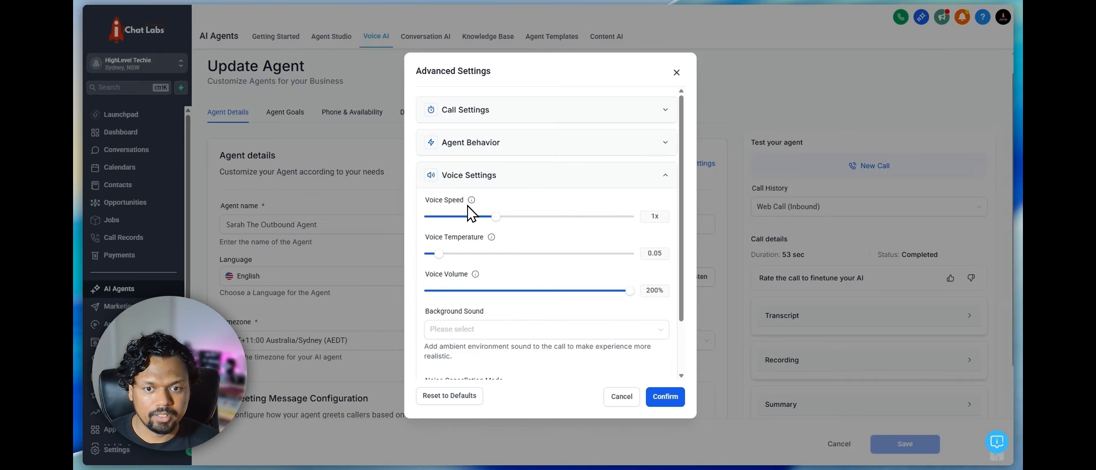
- Keep Voice Speed at 1x, try Voice Temperature at 1, 0.25 and 0.35, and set it to 0.10
mouse_move(496, 215)
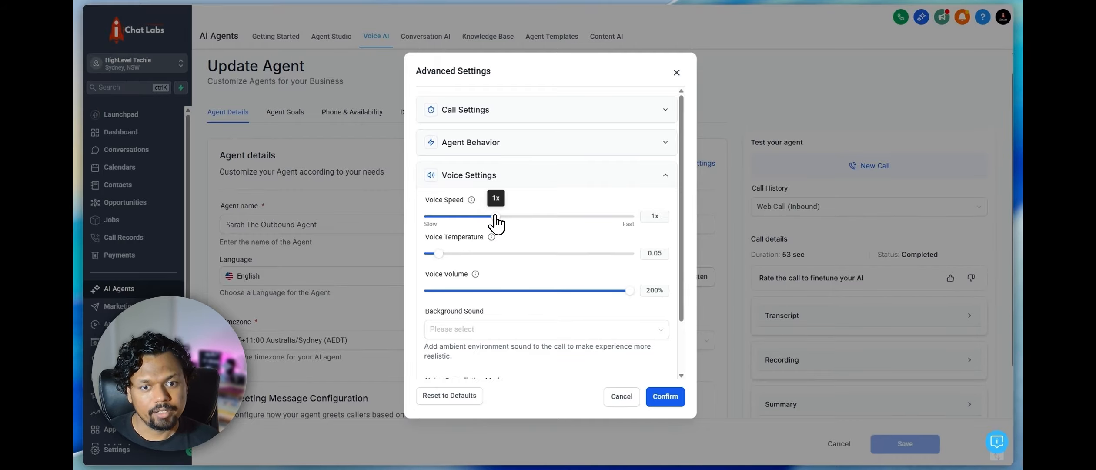
mouse_move(496, 216)
mouse_down()
mouse_move(438, 217)
mouse_move(509, 217)
mouse_move(495, 222)
mouse_up()
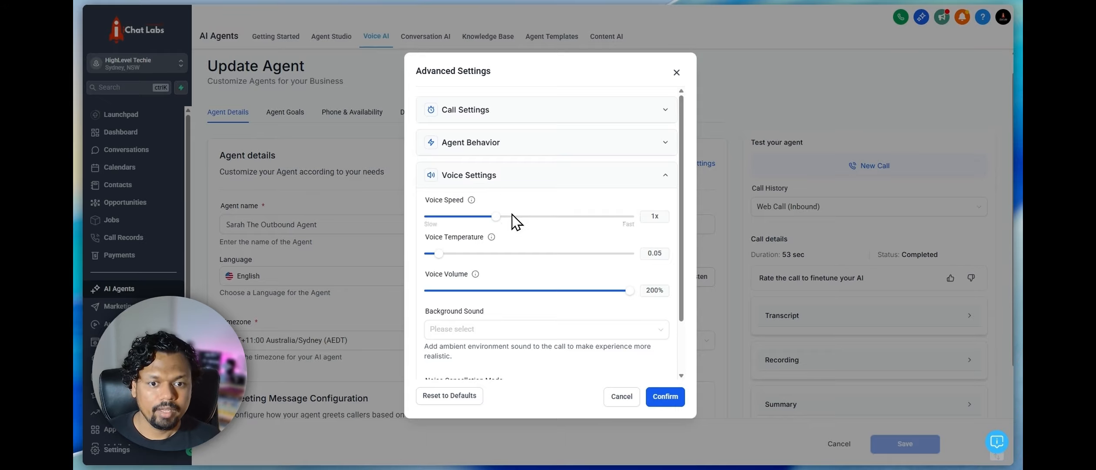
scroll(519, 233, down, 1)
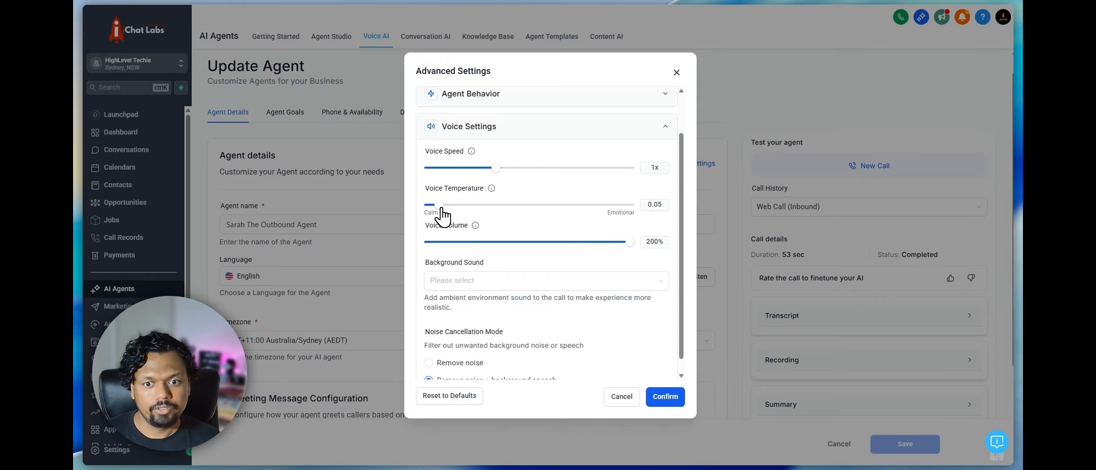
drag(439, 205, 636, 206)
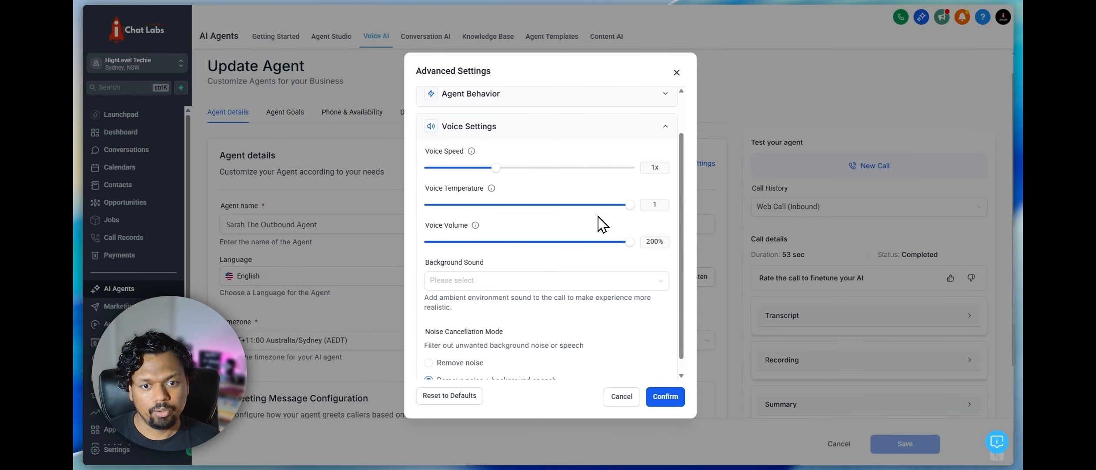
click(477, 205)
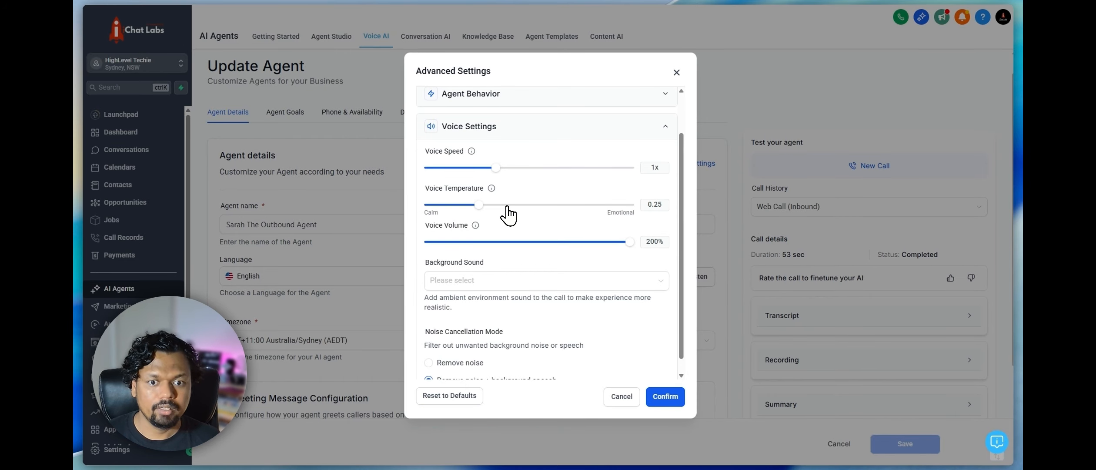
drag(479, 205, 495, 206)
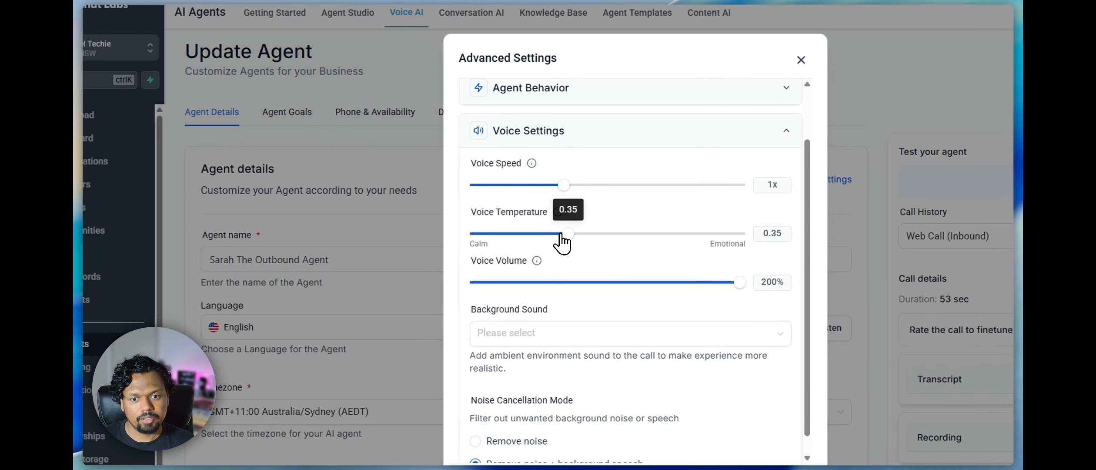
drag(560, 235, 498, 236)
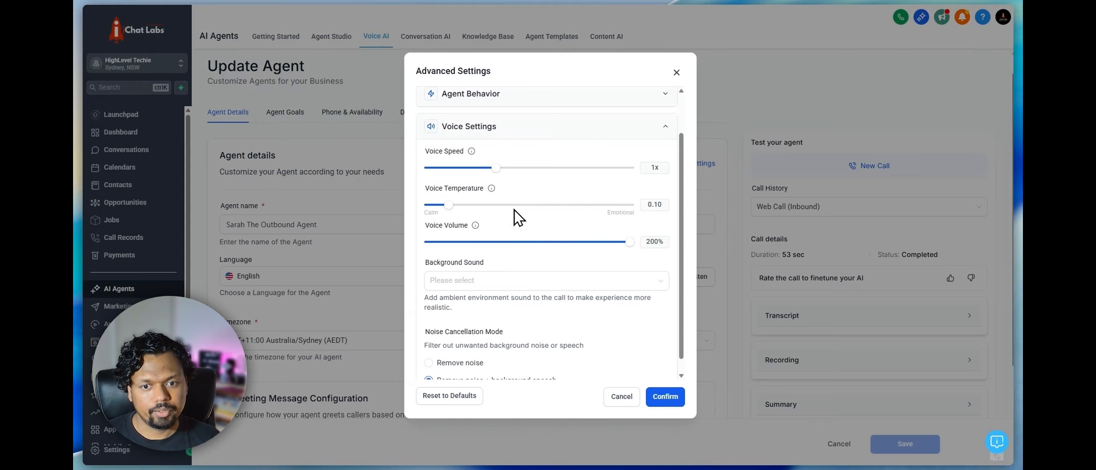
- Set the agent's Voice Volume to 130%
scroll(513, 227, down, 1)
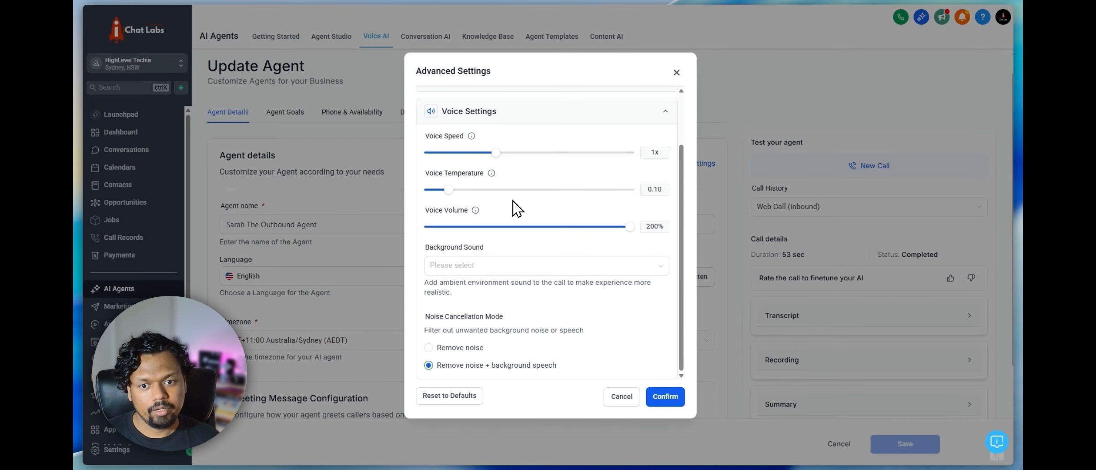
mouse_move(628, 231)
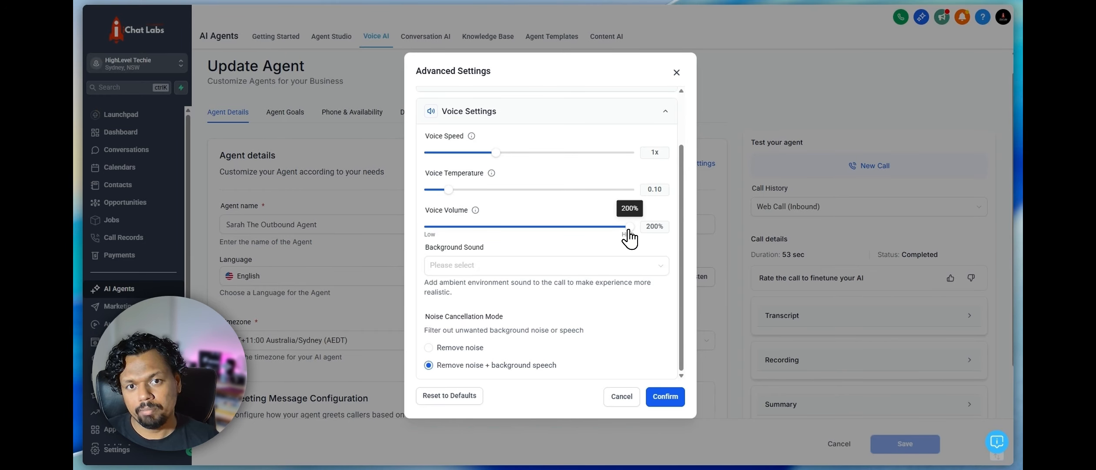
drag(628, 227, 546, 231)
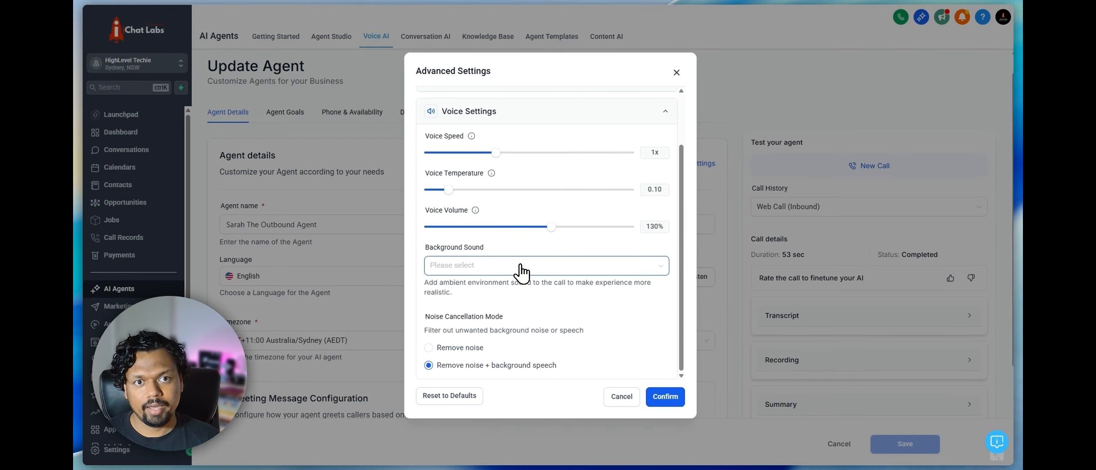
- Try Coffee shop, Convention hall and Call center as the Background Sound, and clear the selection
click(521, 266)
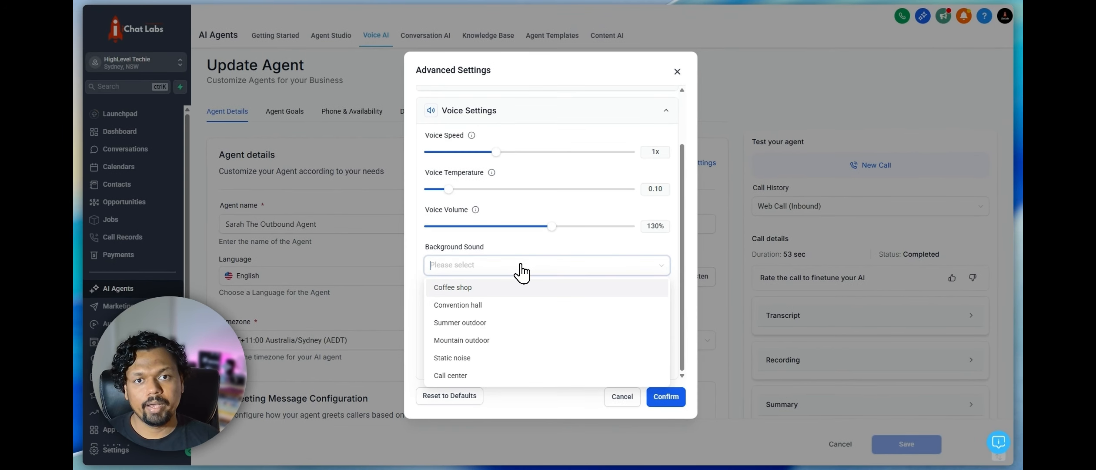
click(521, 287)
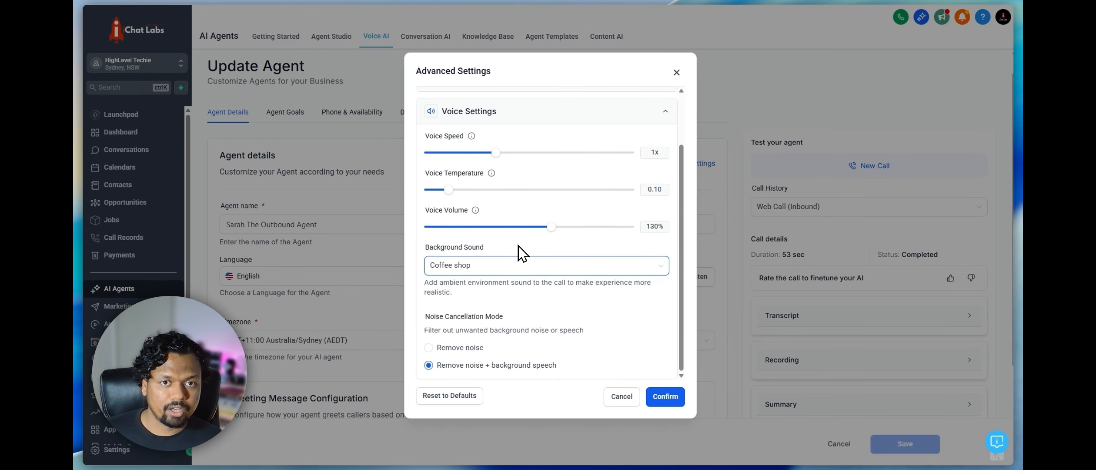
click(521, 264)
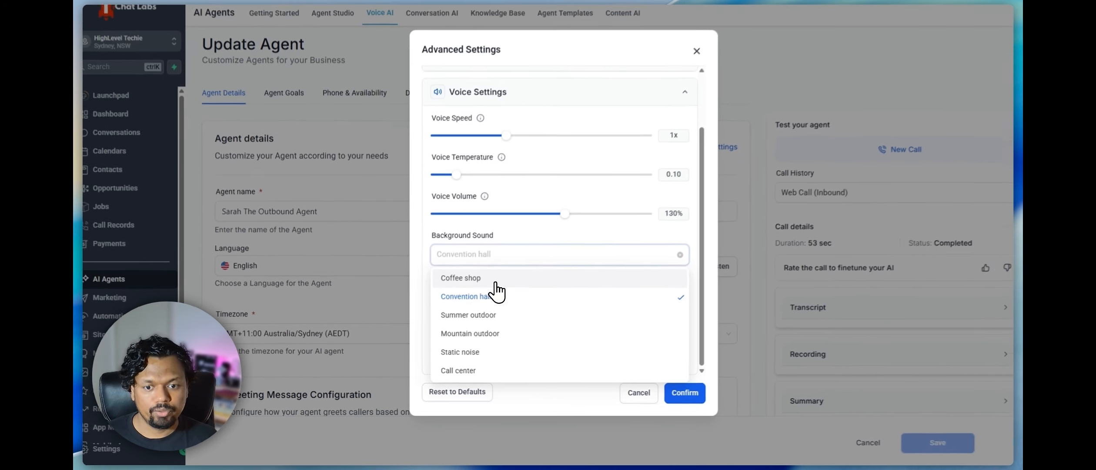
click(466, 377)
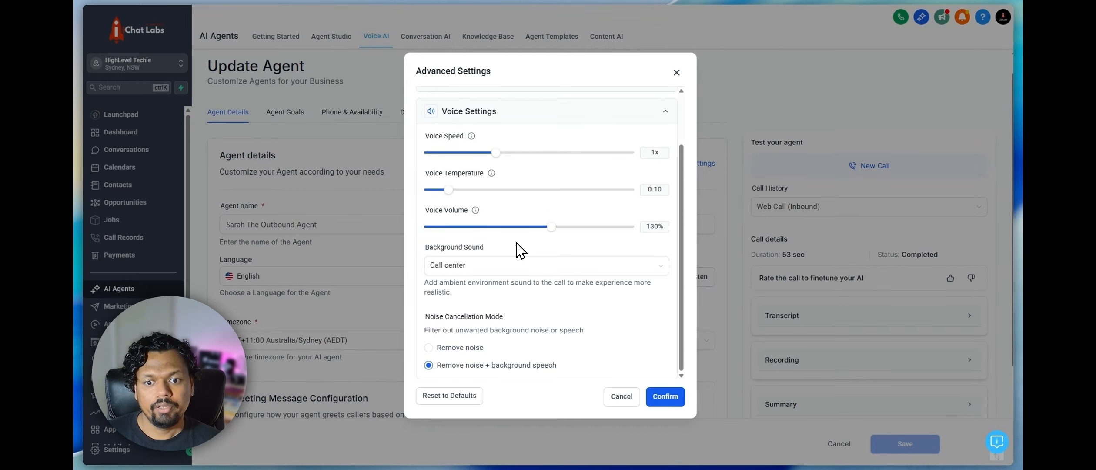
click(522, 265)
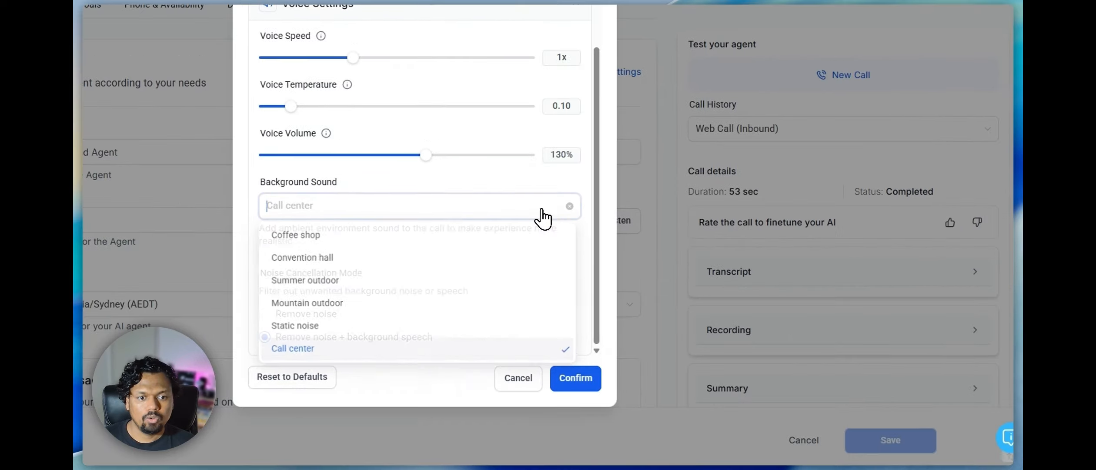
click(569, 206)
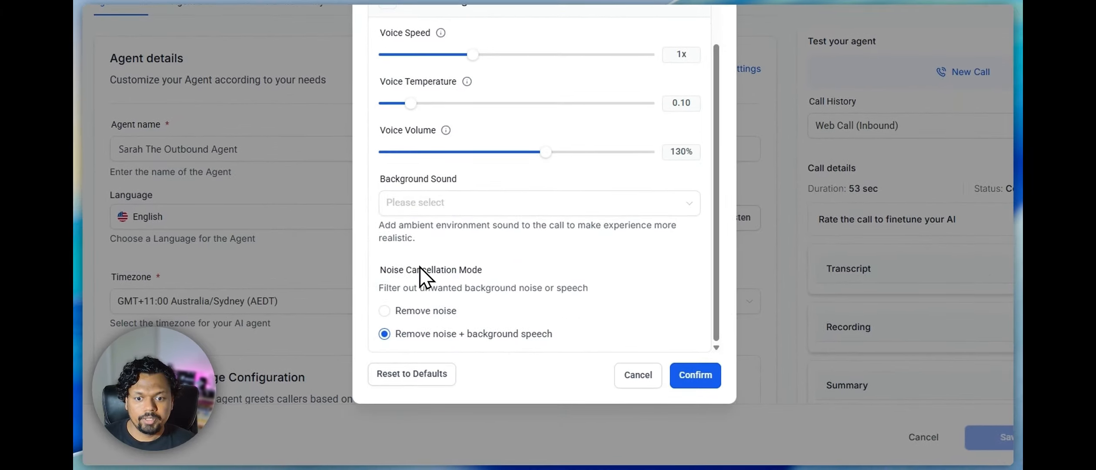
- Try Noise Cancellation Mode with Remove noise and switch it back to Remove noise + background speech
drag(380, 271, 502, 272)
click(504, 269)
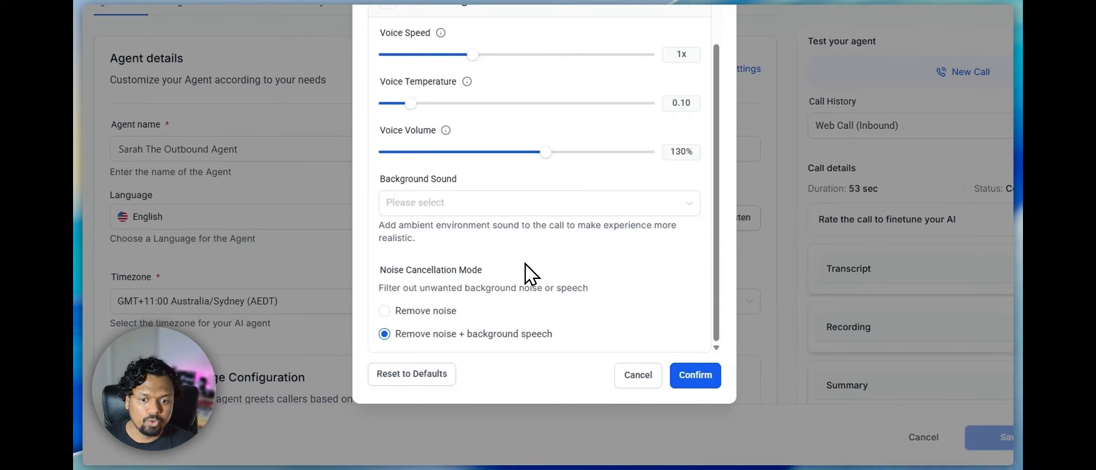
click(412, 311)
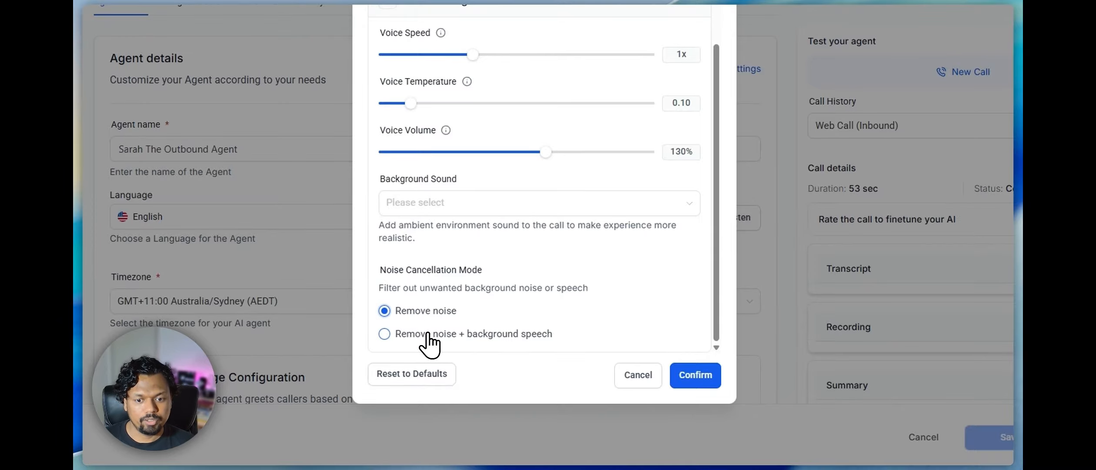
click(428, 335)
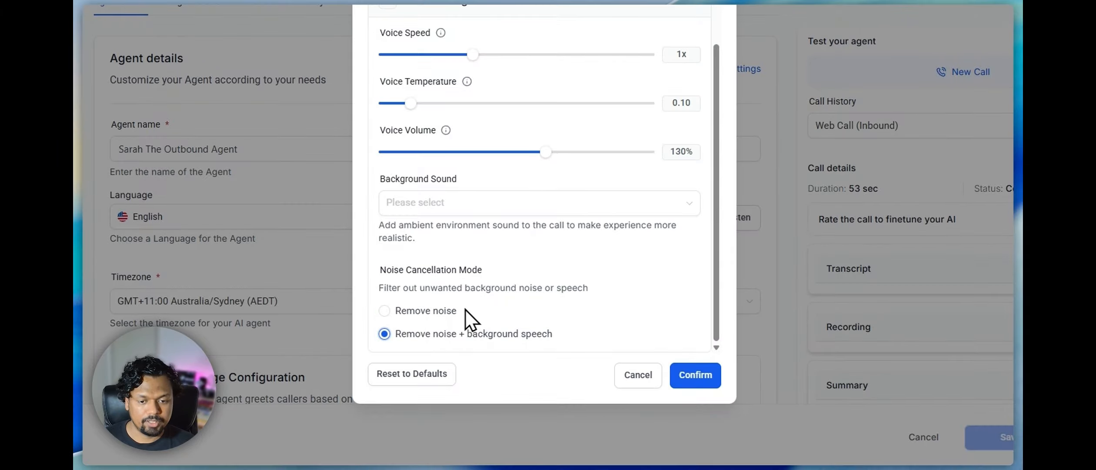
click(408, 312)
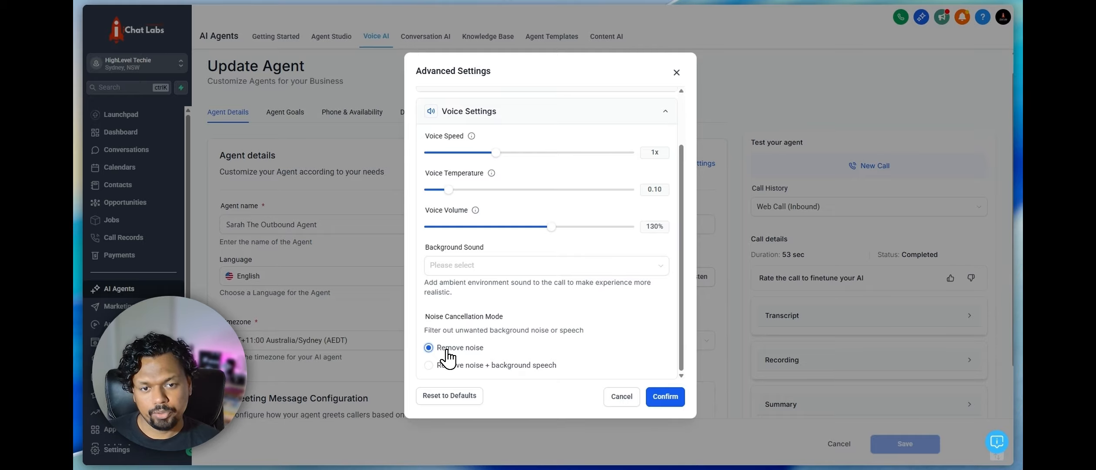
click(448, 365)
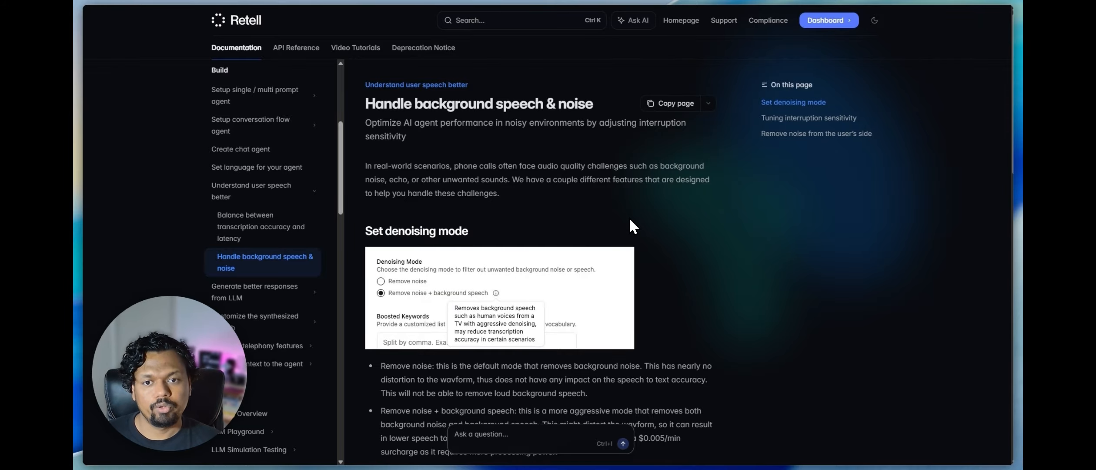
- Read the Retell documentation on background speech and noise, comparing the Remove noise and Remove noise + background speech modes
scroll(629, 217, down, 3)
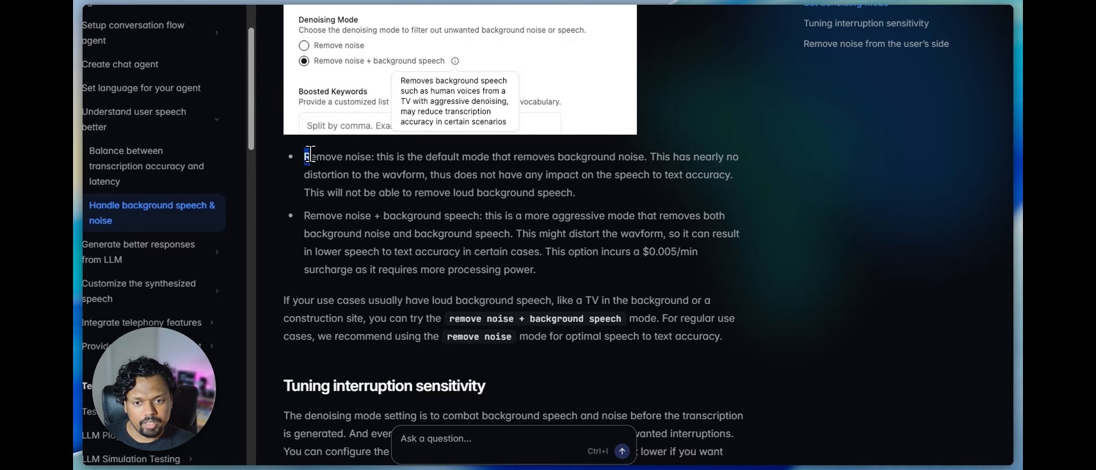
drag(381, 219, 431, 218)
click(442, 223)
drag(385, 162, 537, 163)
drag(629, 166, 740, 162)
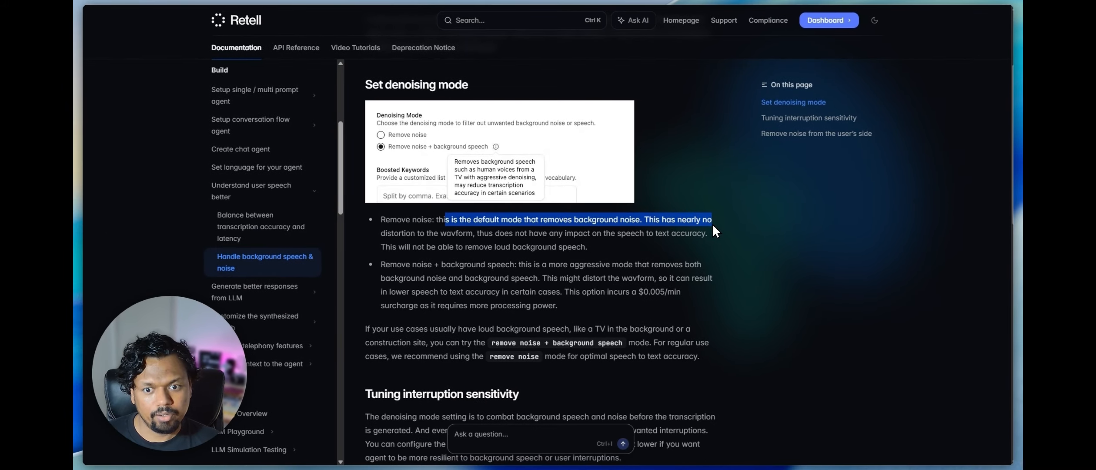
drag(714, 226, 714, 228)
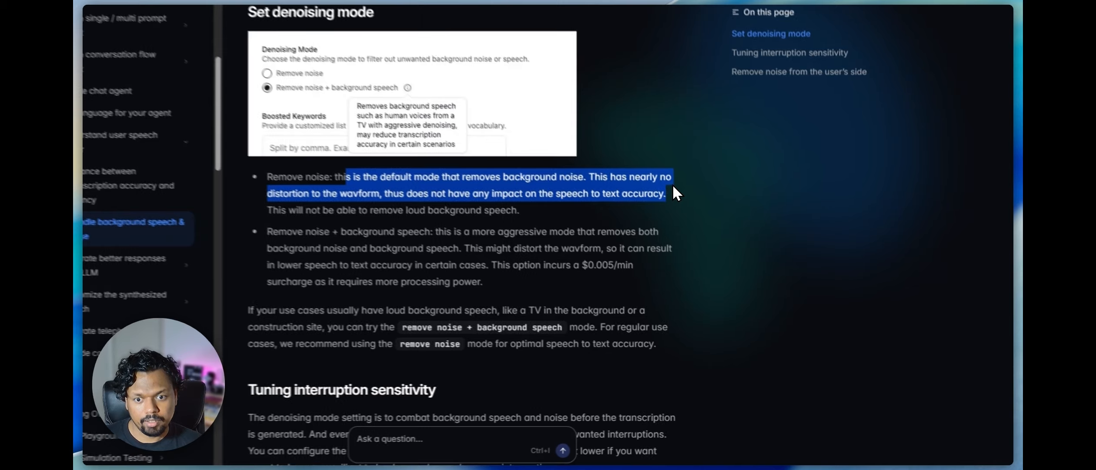
click(378, 263)
drag(217, 217, 619, 222)
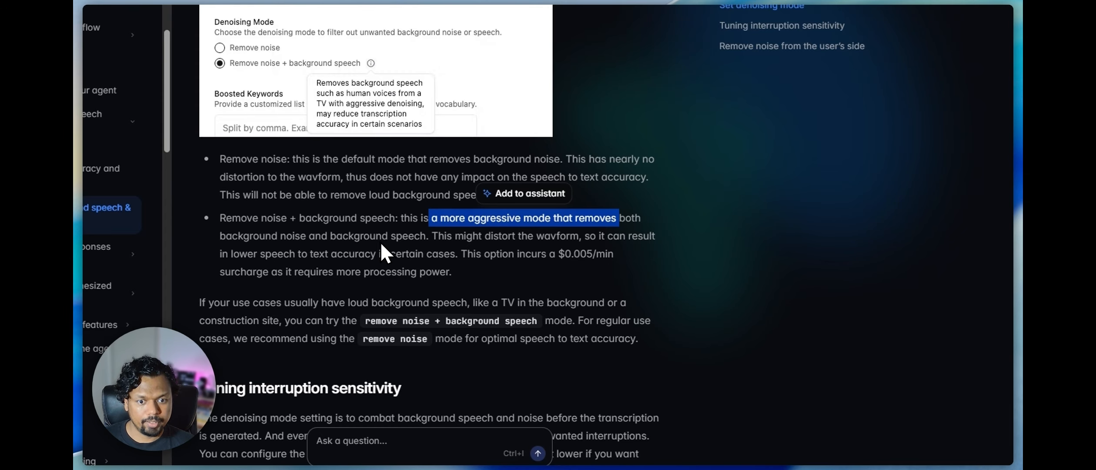
drag(432, 235, 578, 241)
double_click(637, 236)
drag(239, 254, 451, 254)
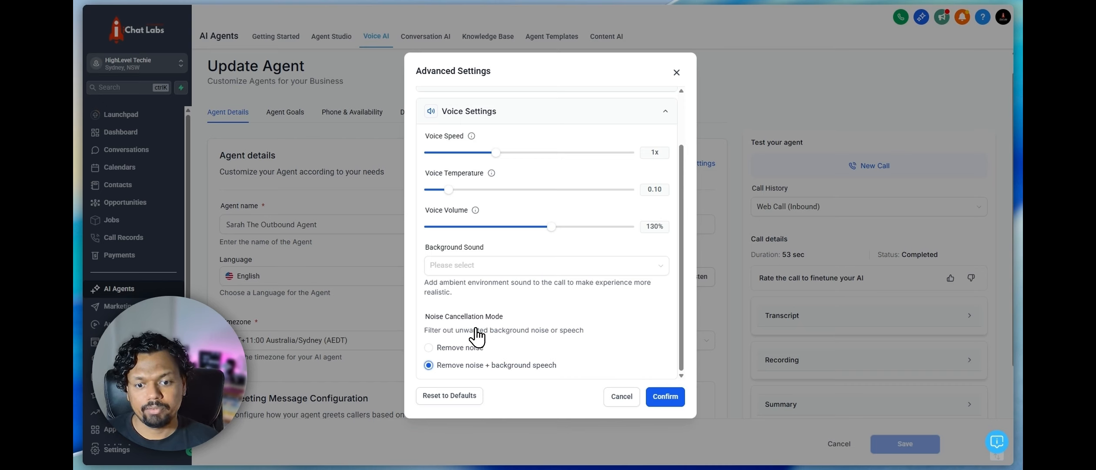
- Reset the agent's advanced settings to their defaults and confirm them
scroll(544, 173, up, 2)
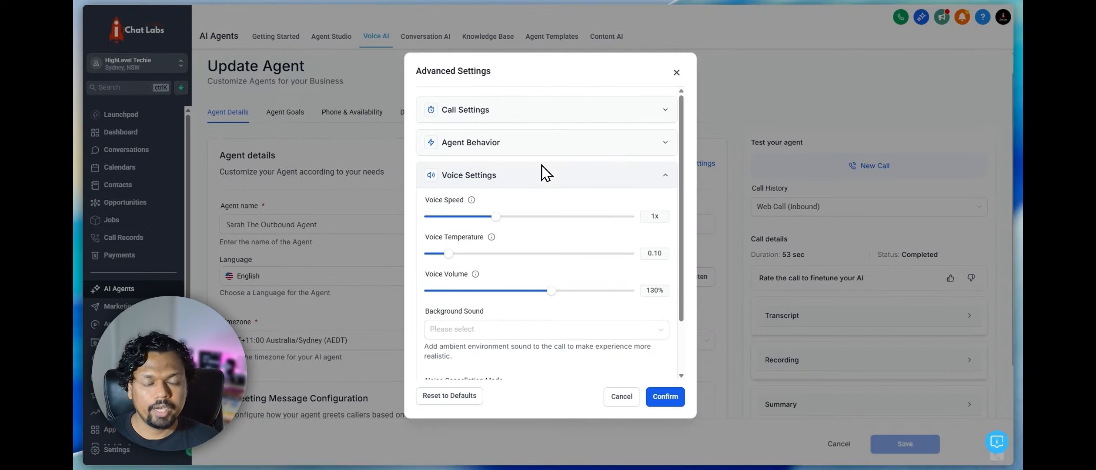
scroll(545, 173, down, 2)
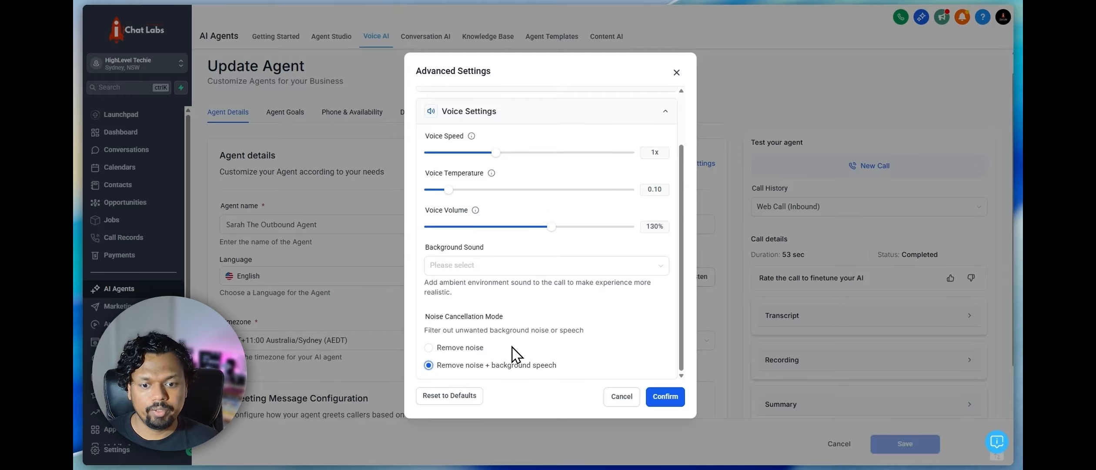
click(453, 395)
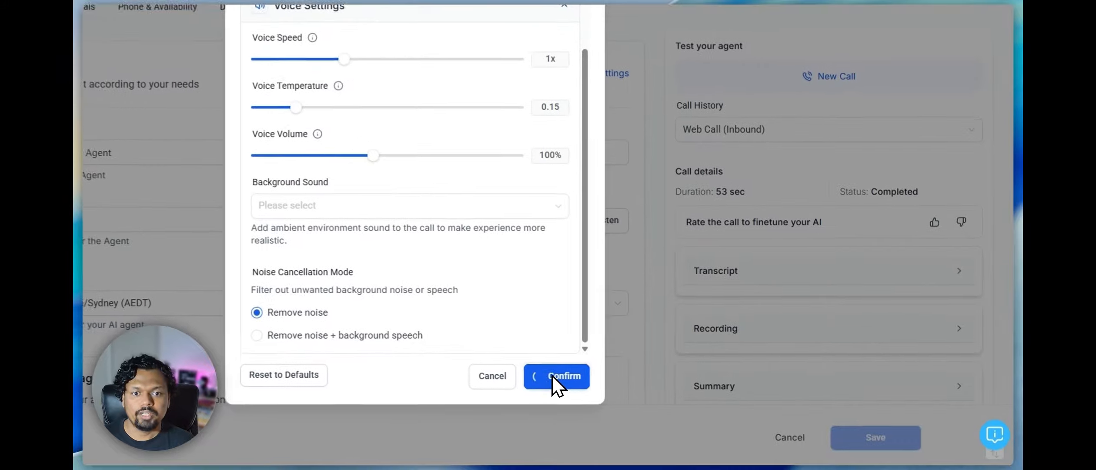
click(665, 397)
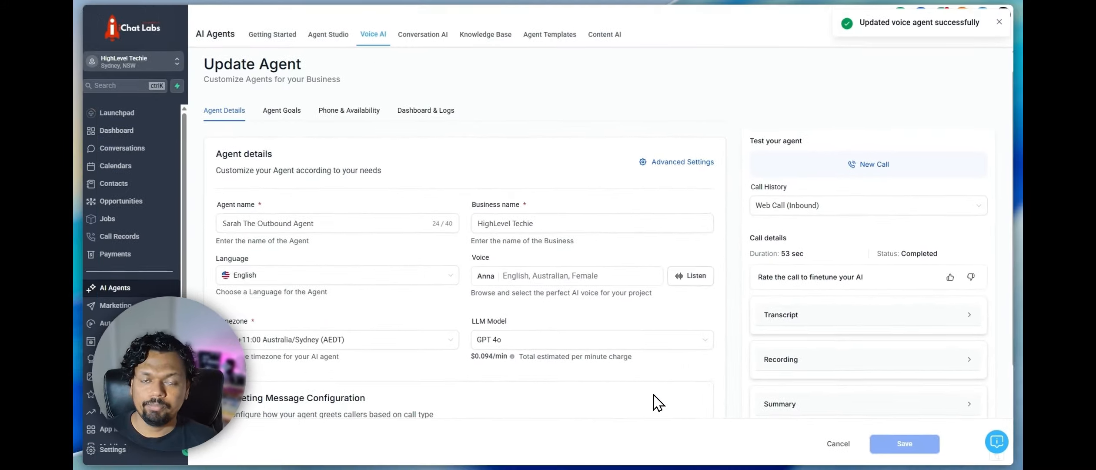